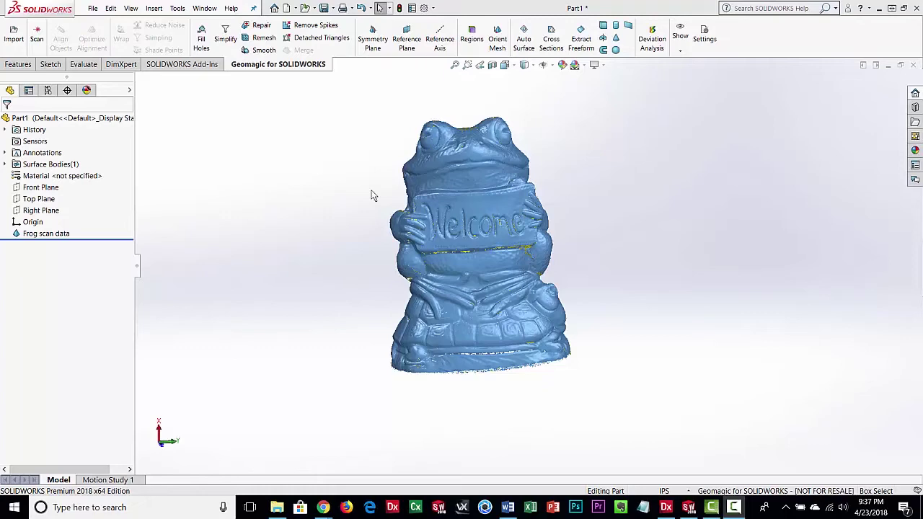
middle_drag(301, 249, 340, 257)
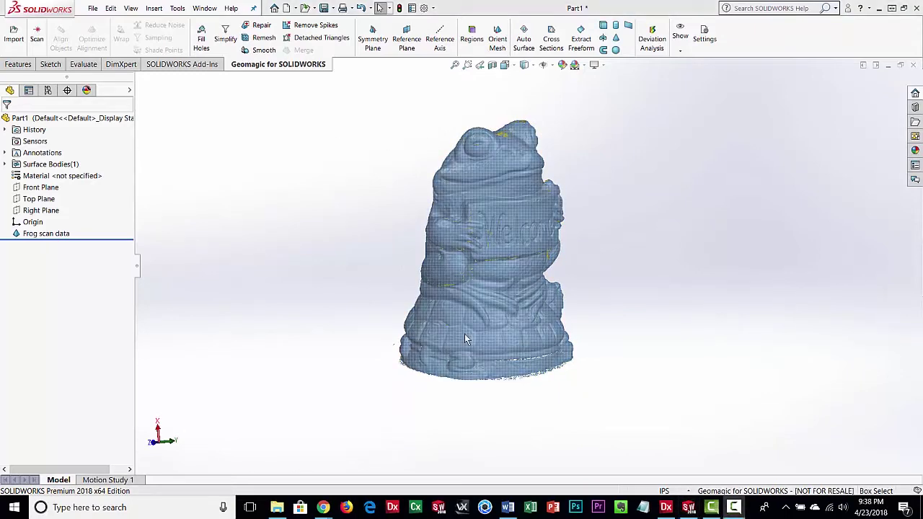
click(280, 225)
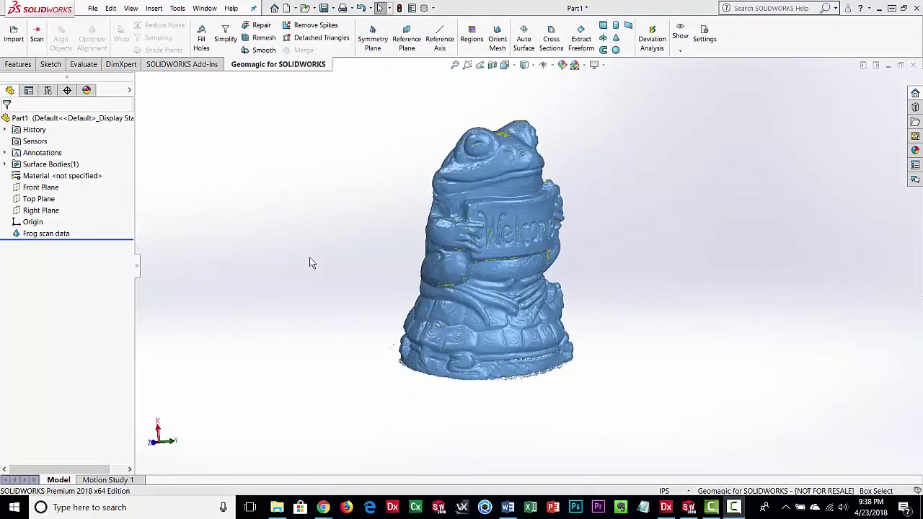
mouse_move(305, 258)
middle_down()
mouse_move(376, 264)
mouse_move(295, 264)
middle_up()
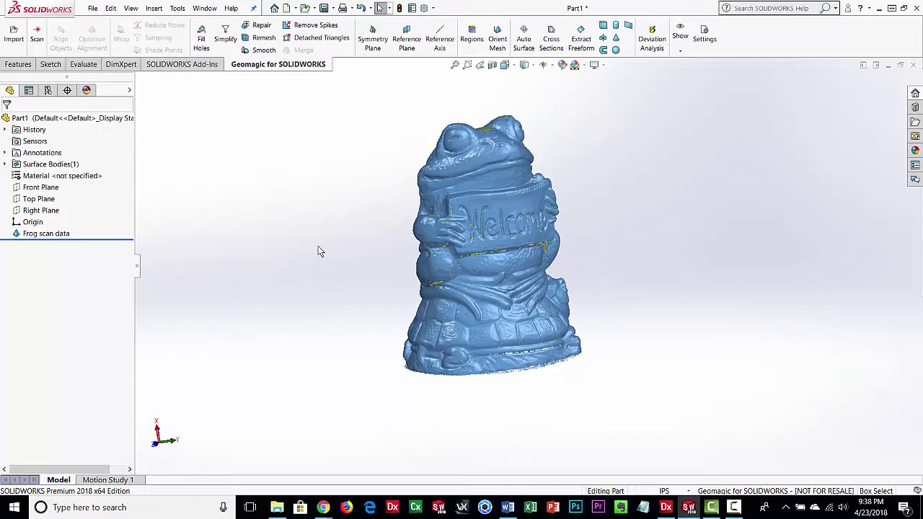
middle_drag(339, 231, 353, 236)
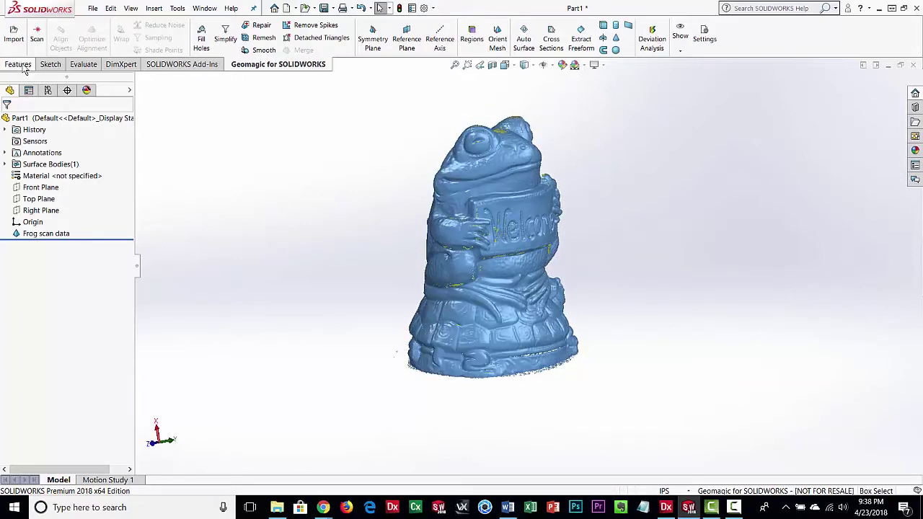
click(45, 65)
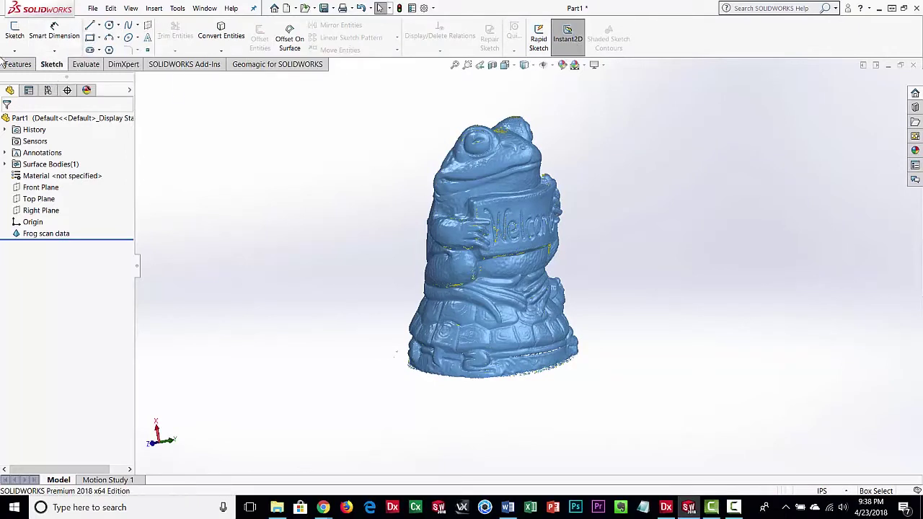
click(272, 65)
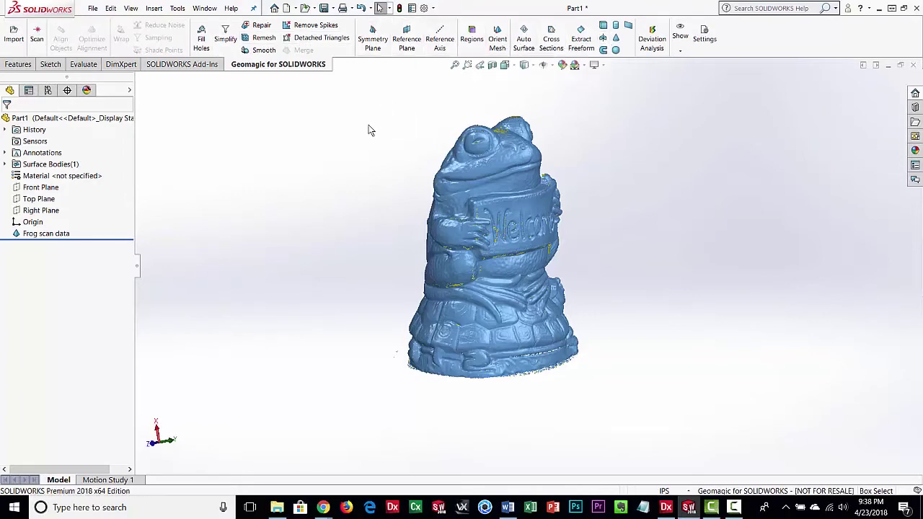
mouse_move(552, 293)
middle_down()
mouse_move(578, 257)
mouse_move(548, 281)
mouse_move(555, 300)
middle_up()
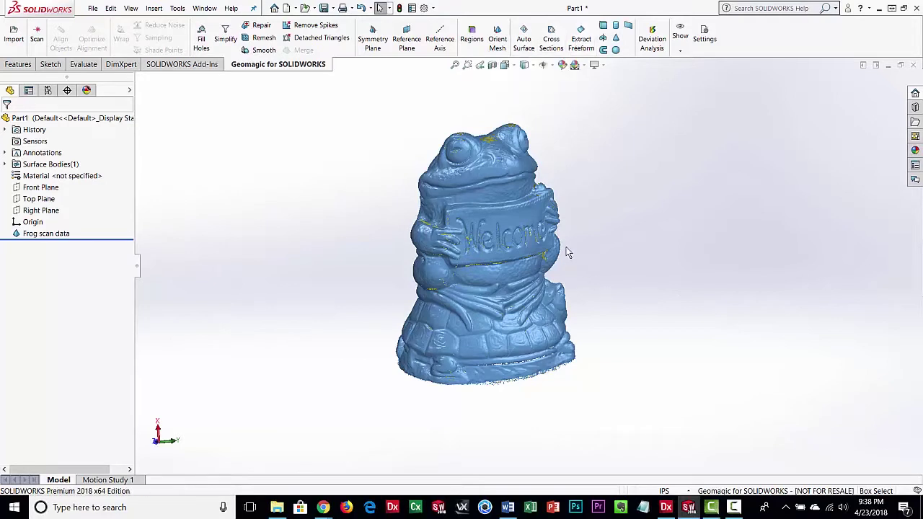
mouse_move(606, 238)
middle_down()
mouse_move(624, 240)
mouse_move(606, 239)
middle_up()
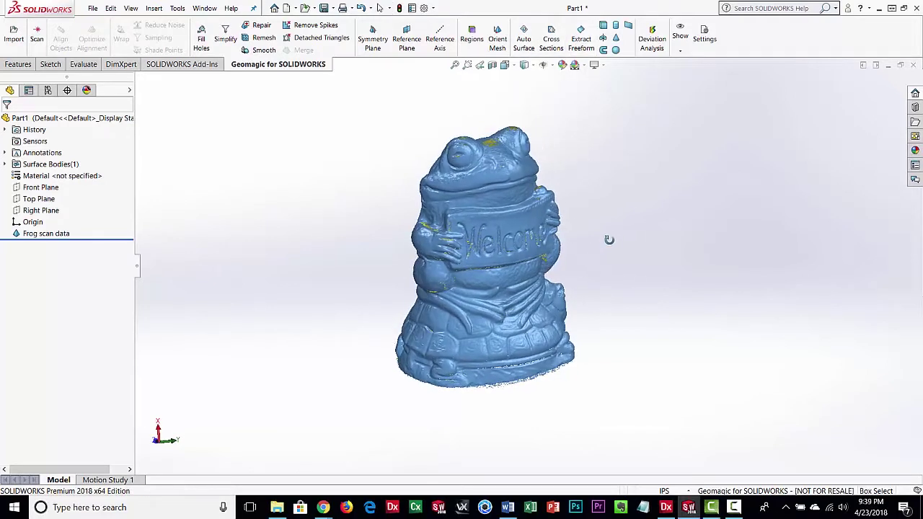
- Examine the frog scan mesh for gaps and rough edges around the Welcome sign, legs and base
middle_drag(493, 304, 456, 263)
scroll(455, 264, up, 2)
scroll(495, 259, down, 2)
middle_drag(514, 259, 487, 292)
mouse_move(500, 337)
middle_down()
mouse_move(510, 215)
mouse_move(598, 367)
mouse_move(518, 364)
mouse_move(500, 305)
mouse_move(504, 330)
middle_up()
scroll(505, 329, down, 3)
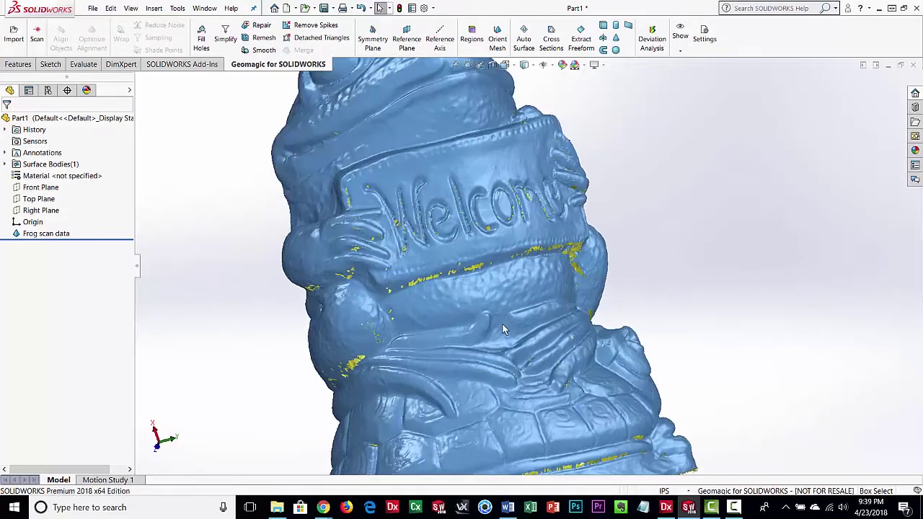
scroll(504, 329, up, 5)
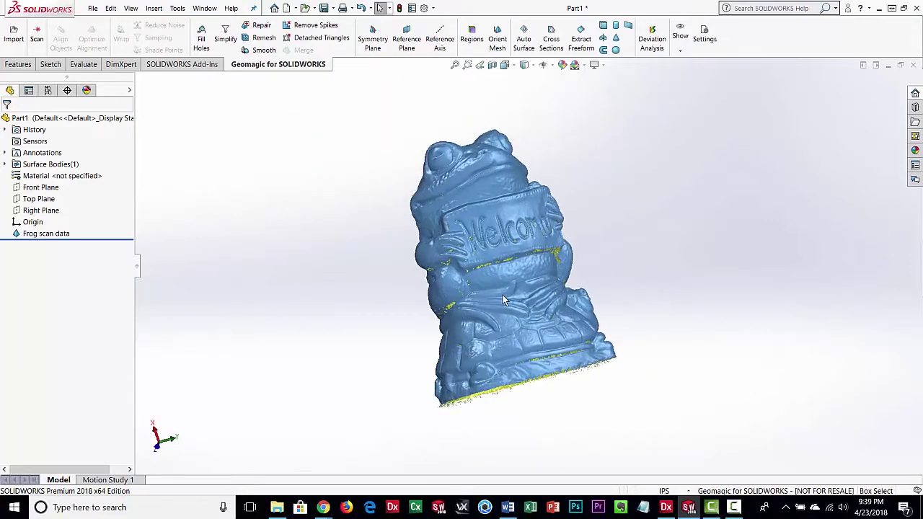
scroll(504, 302, down, 2)
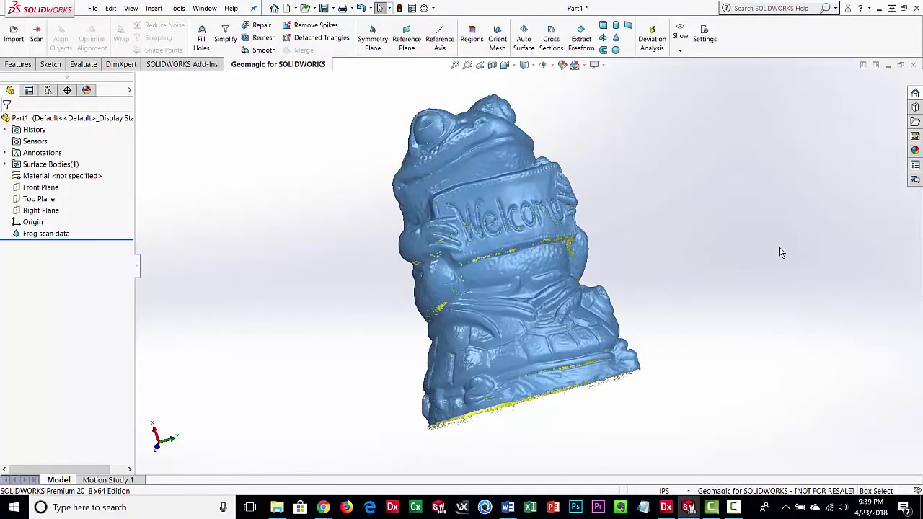
scroll(560, 300, up, 2)
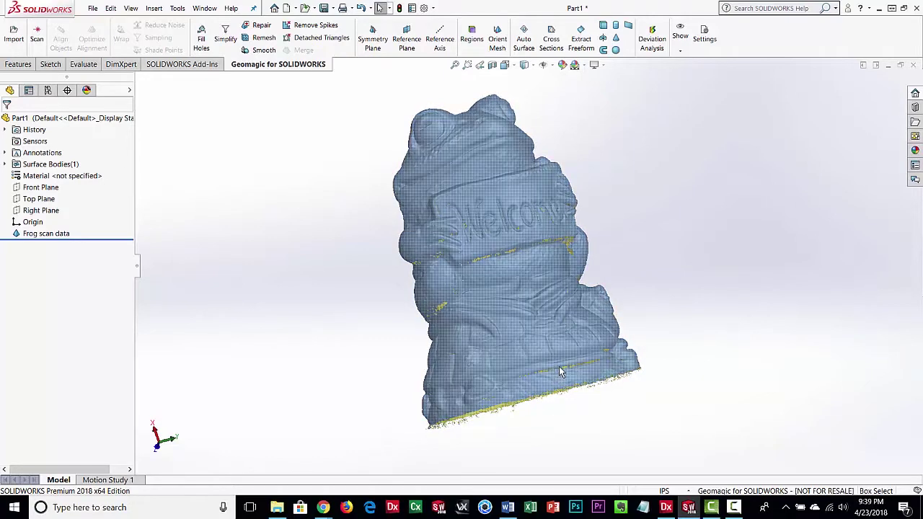
mouse_move(515, 296)
middle_down()
mouse_move(564, 293)
mouse_move(508, 296)
middle_up()
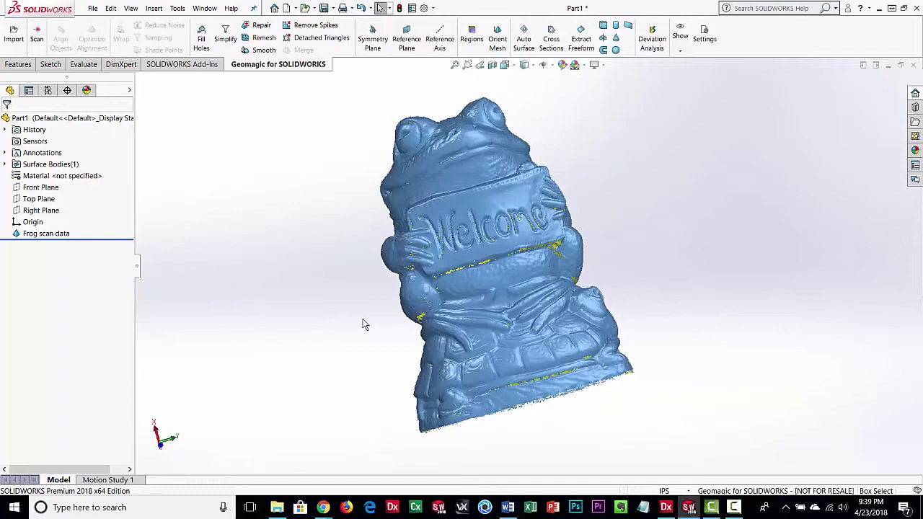
- Inspect the frog scan from the standard bottom and right views, and from an angle showing the whole figure
click(514, 67)
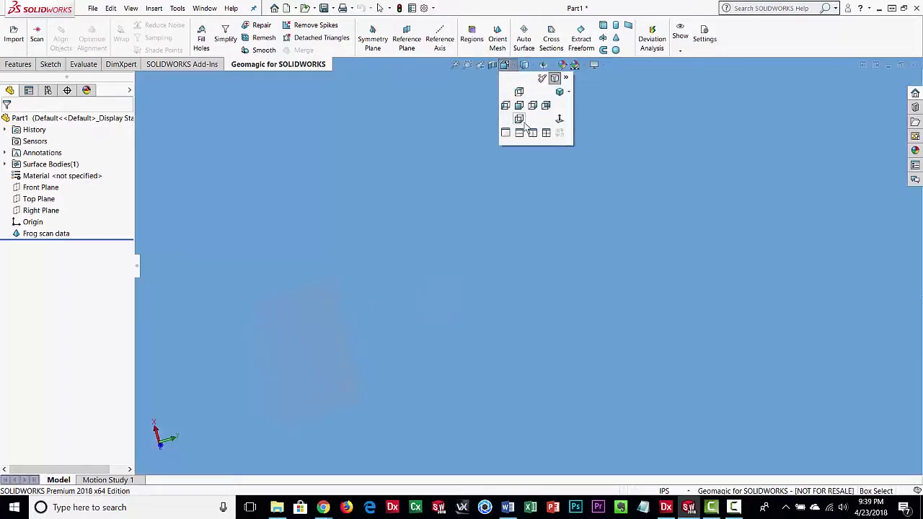
click(520, 121)
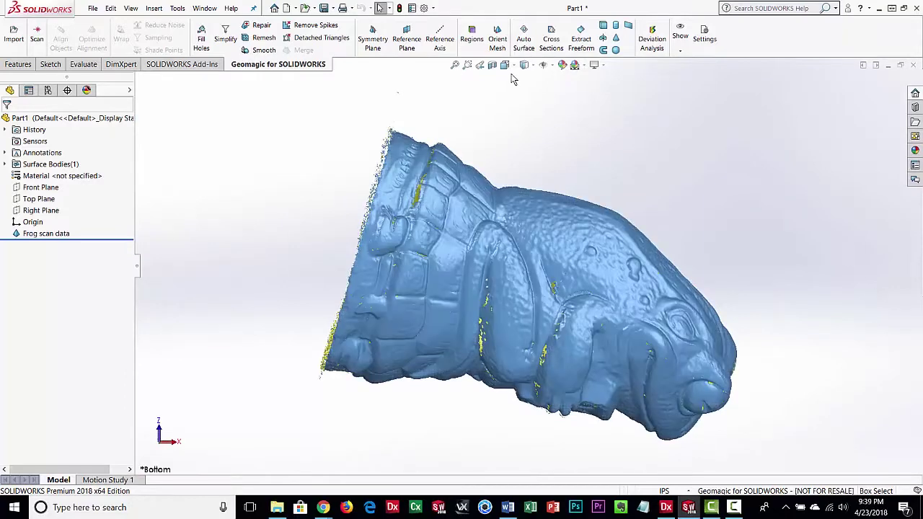
click(509, 66)
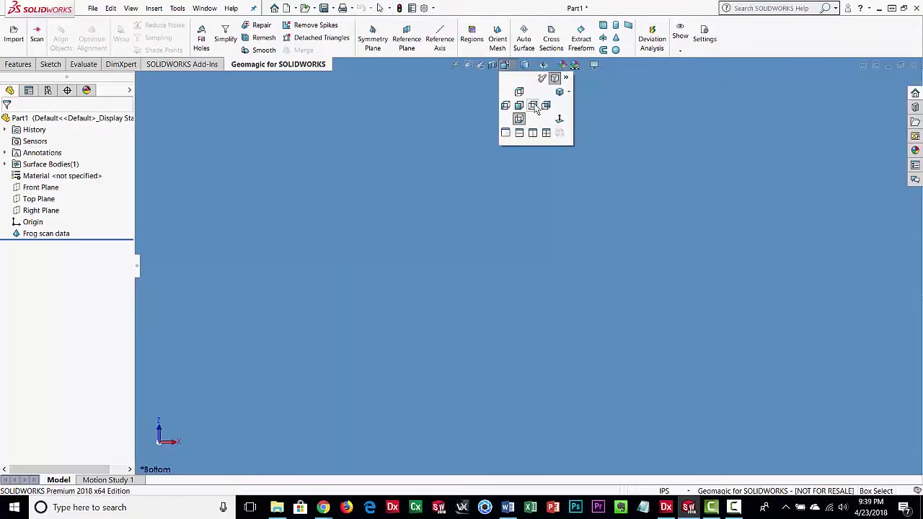
click(535, 106)
middle_drag(579, 395, 464, 280)
scroll(522, 284, down, 3)
scroll(521, 283, up, 4)
scroll(476, 274, down, 3)
mouse_move(505, 252)
middle_down()
mouse_move(570, 245)
mouse_move(513, 264)
middle_up()
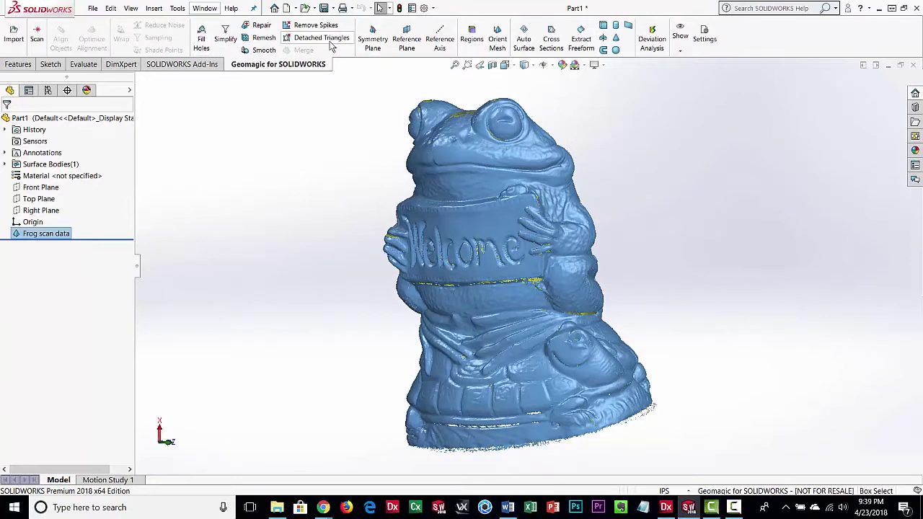
- Repair the Frog scan data mesh, including intersections, non-manifold edges, small components, small holes, small tunnels, spike edges and spike vertices
click(263, 29)
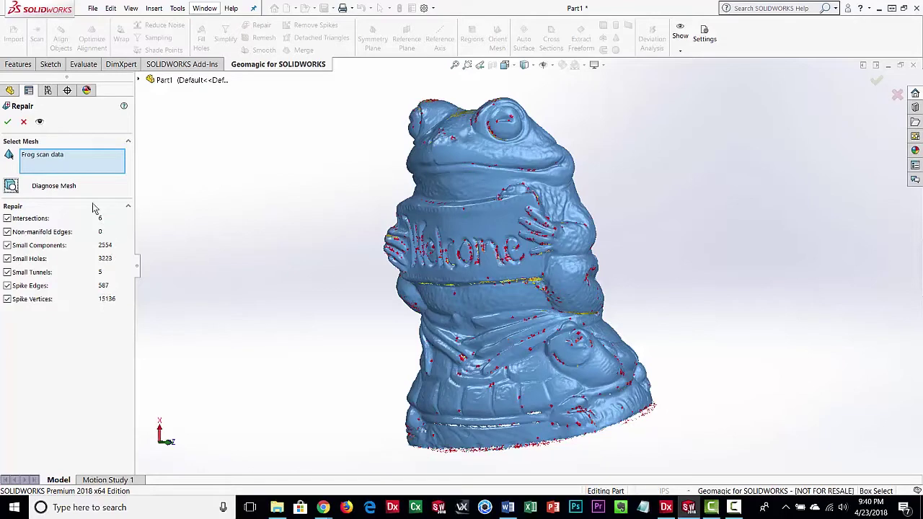
click(39, 122)
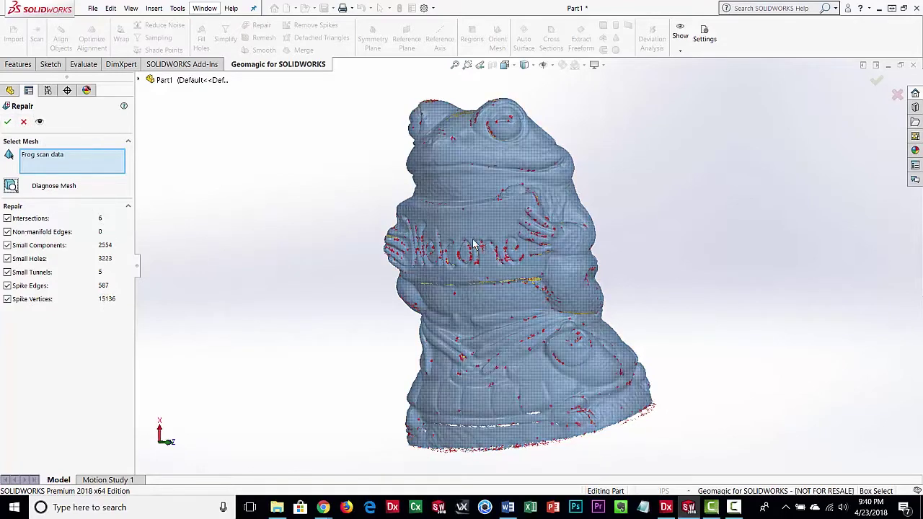
middle_drag(521, 339, 602, 283)
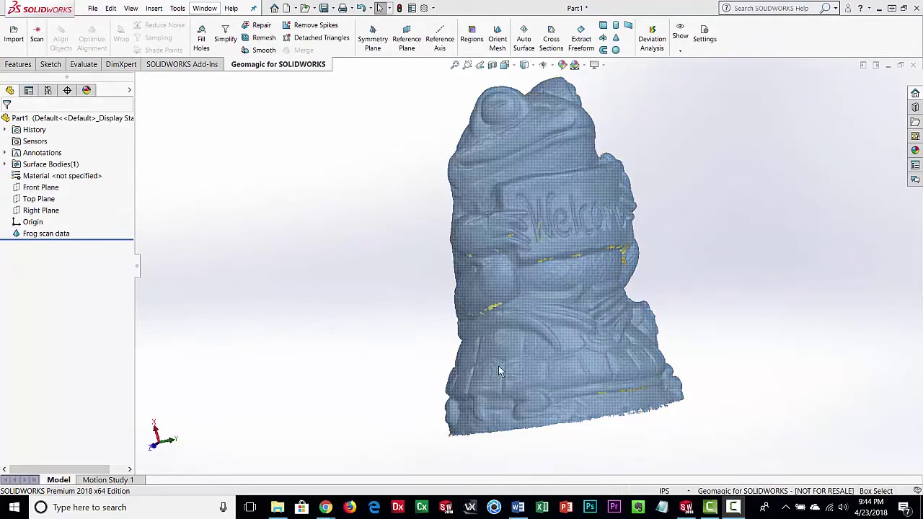
- Show the mesh edges to examine the repaired scan's triangle pattern up close, and hide them again
middle_drag(296, 287, 272, 312)
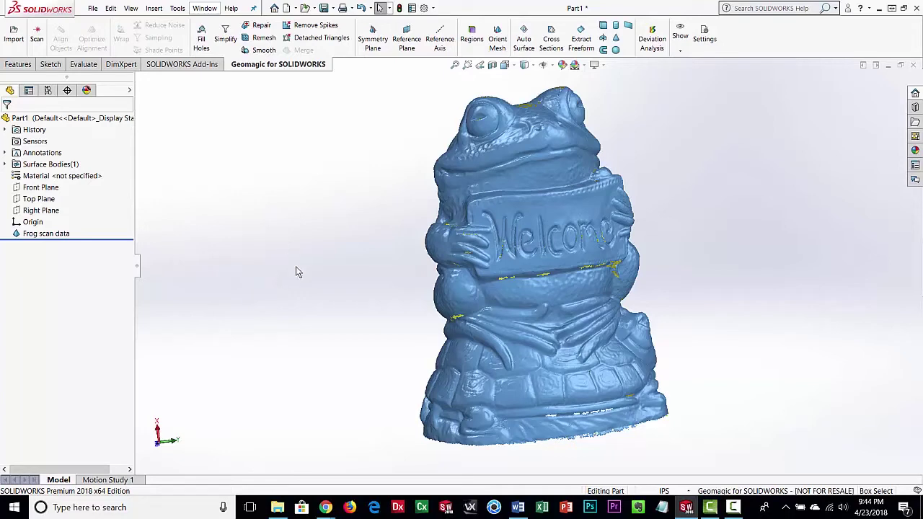
middle_drag(349, 294, 367, 264)
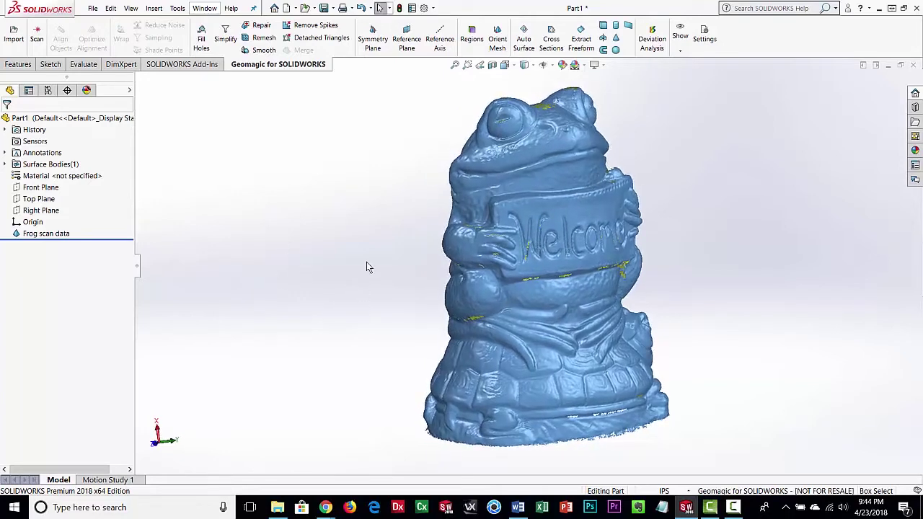
middle_drag(251, 334, 190, 297)
middle_drag(305, 229, 313, 253)
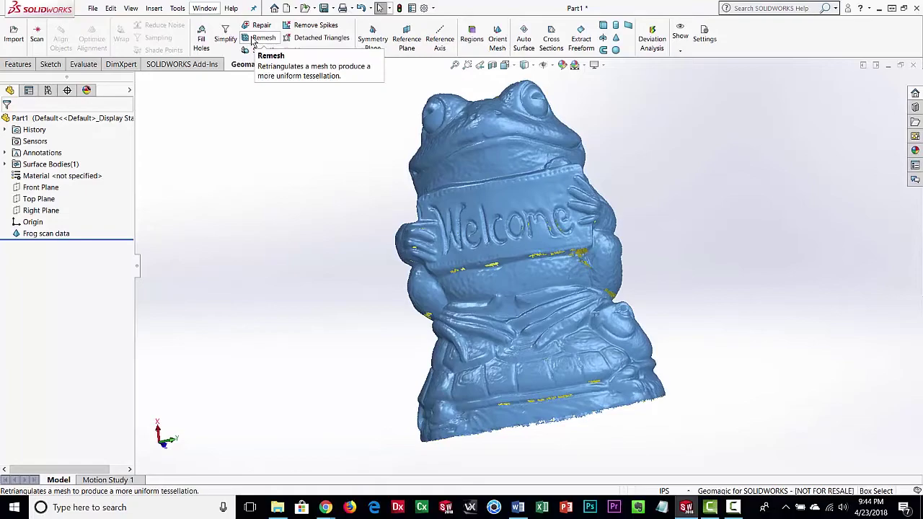
click(680, 50)
click(697, 75)
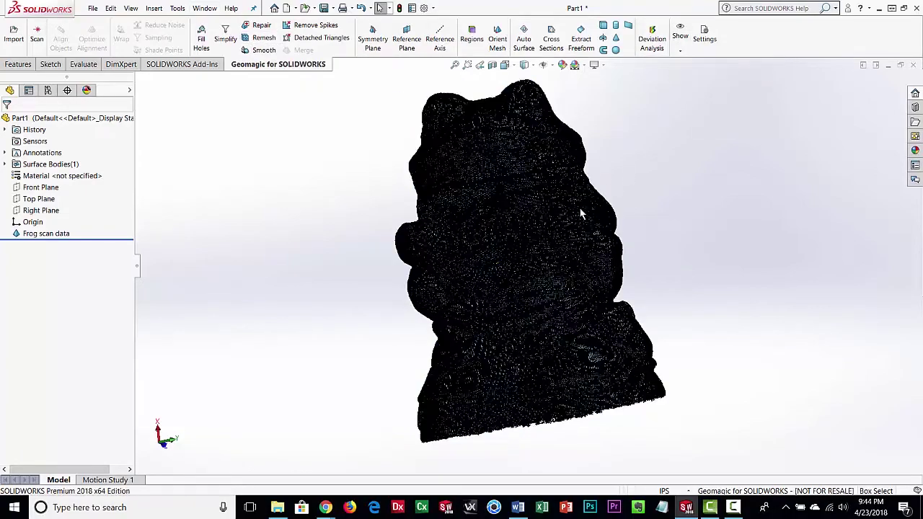
scroll(493, 271, down, 5)
scroll(513, 271, down, 10)
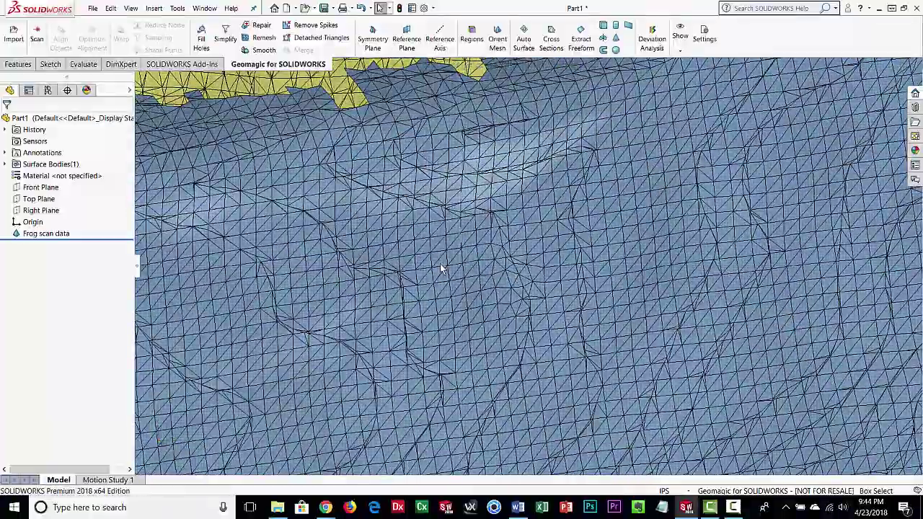
scroll(496, 282, up, 10)
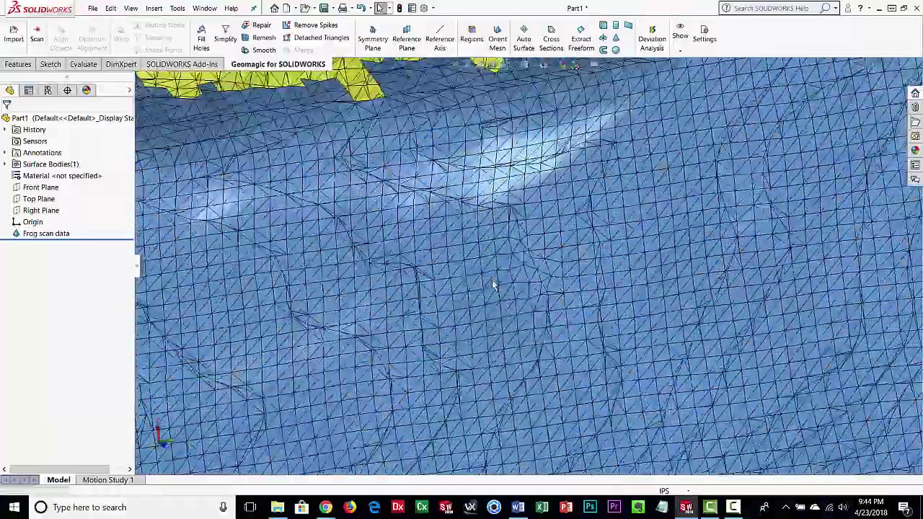
scroll(534, 281, up, 10)
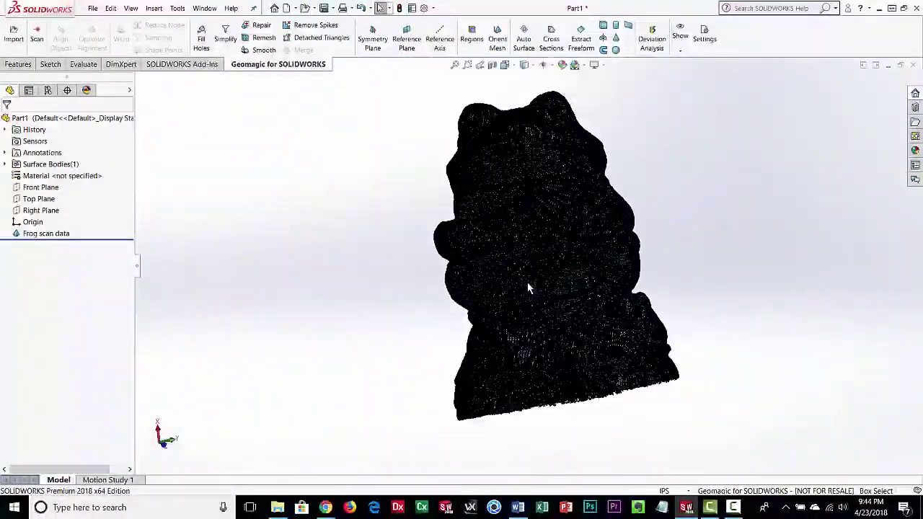
click(680, 50)
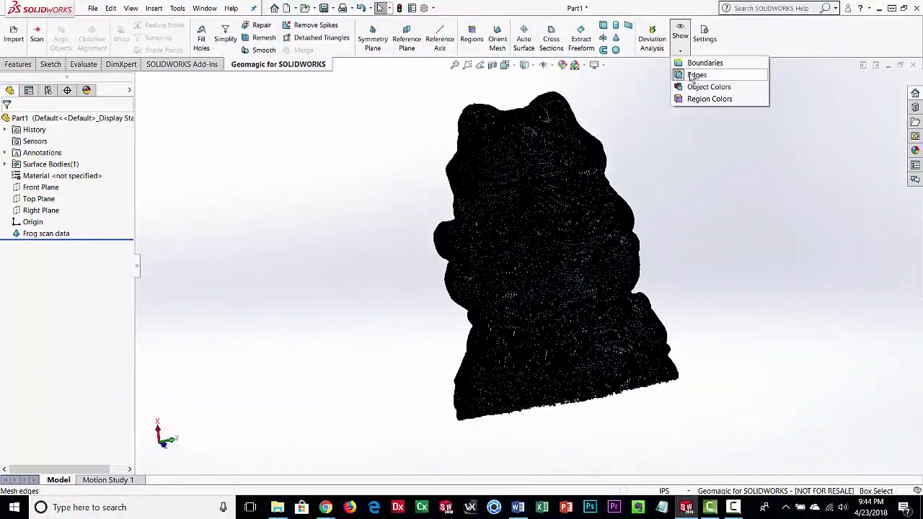
click(691, 74)
- Remesh the Frog scan data with a 0.01273717 in edge length, preserving sharp edges at an angle of 45
middle_drag(596, 175, 526, 269)
middle_drag(523, 308, 538, 262)
scroll(538, 262, down, 3)
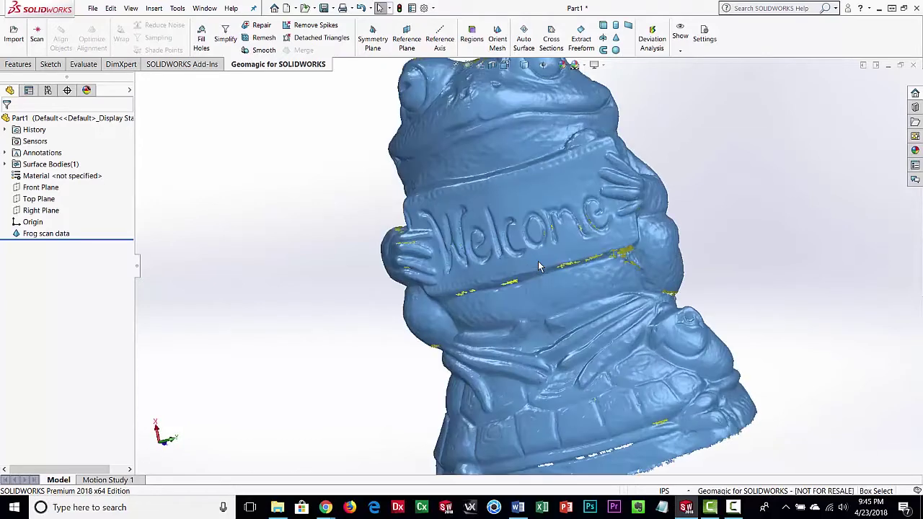
middle_drag(538, 261, 504, 296)
scroll(504, 296, up, 2)
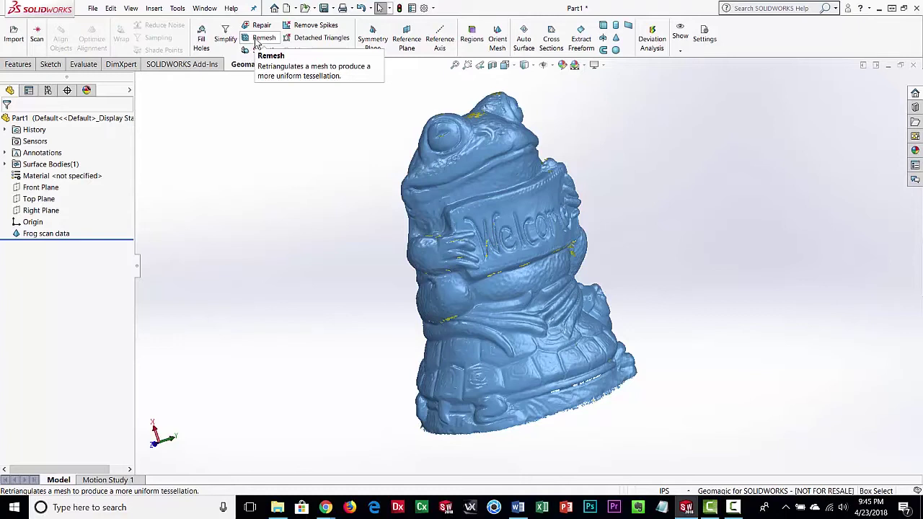
click(261, 38)
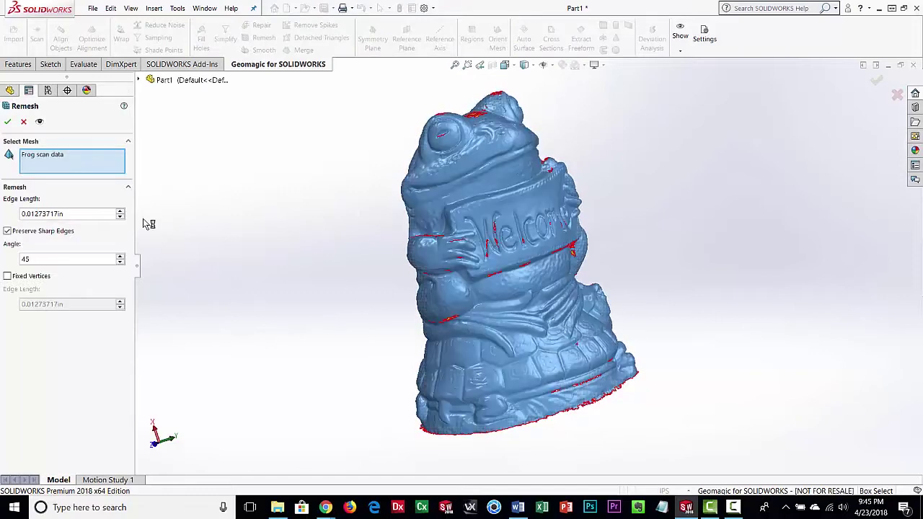
click(8, 123)
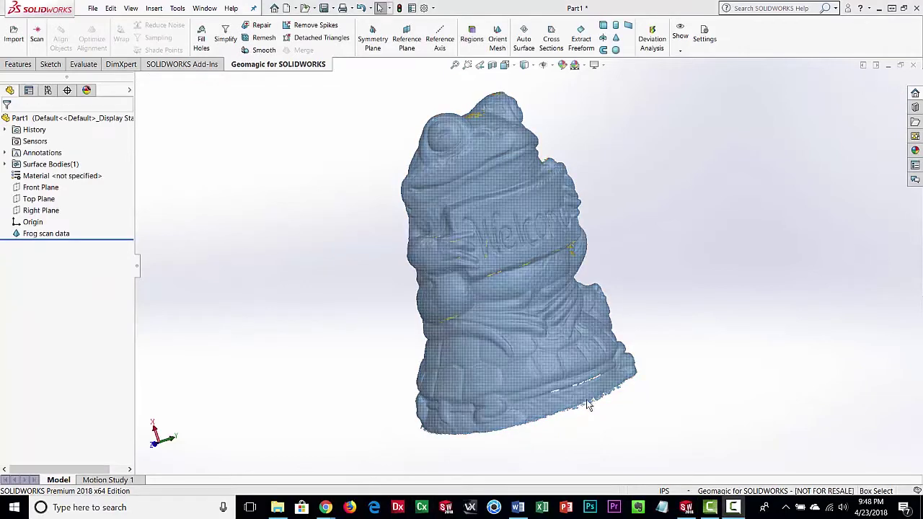
- Show the mesh edges on the remeshed frog and examine the uniformity of its triangles up close
middle_drag(537, 305, 485, 299)
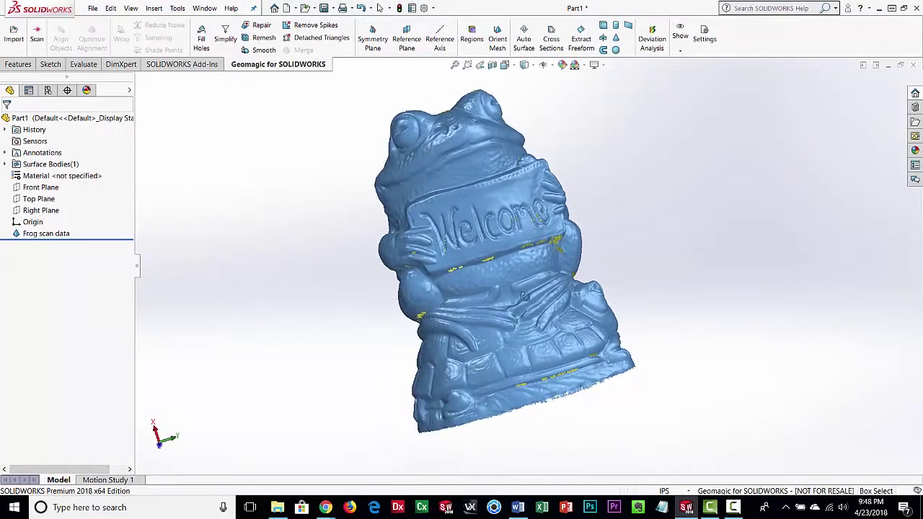
click(682, 50)
click(695, 76)
scroll(498, 255, down, 10)
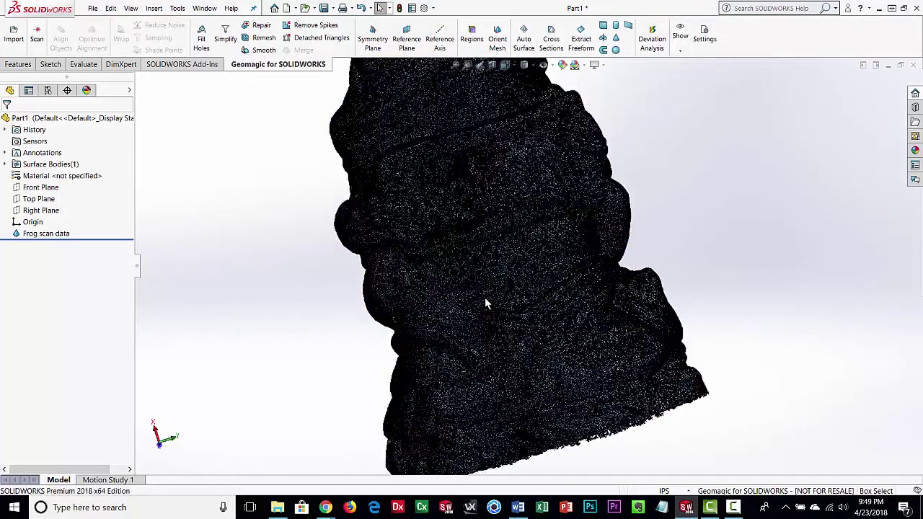
scroll(503, 283, down, 6)
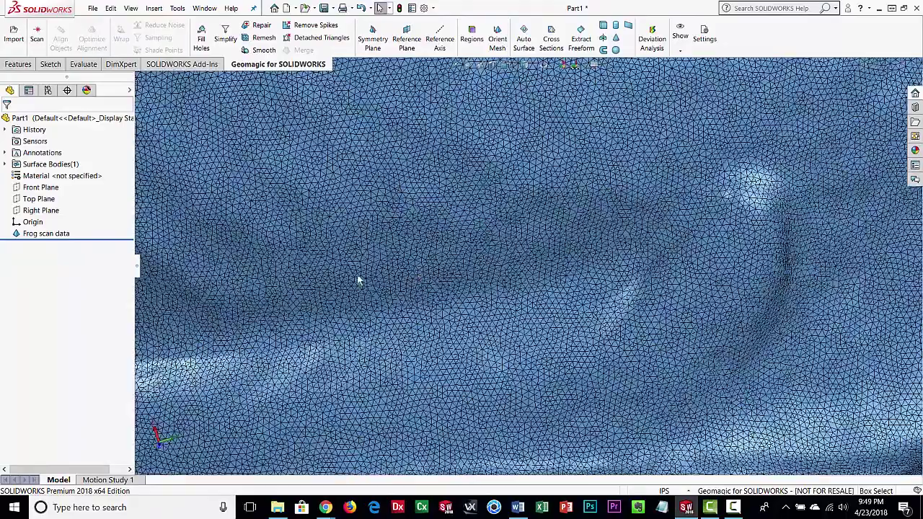
- Hide the mesh edges on the remeshed frog
scroll(636, 209, down, 2)
scroll(501, 316, up, 8)
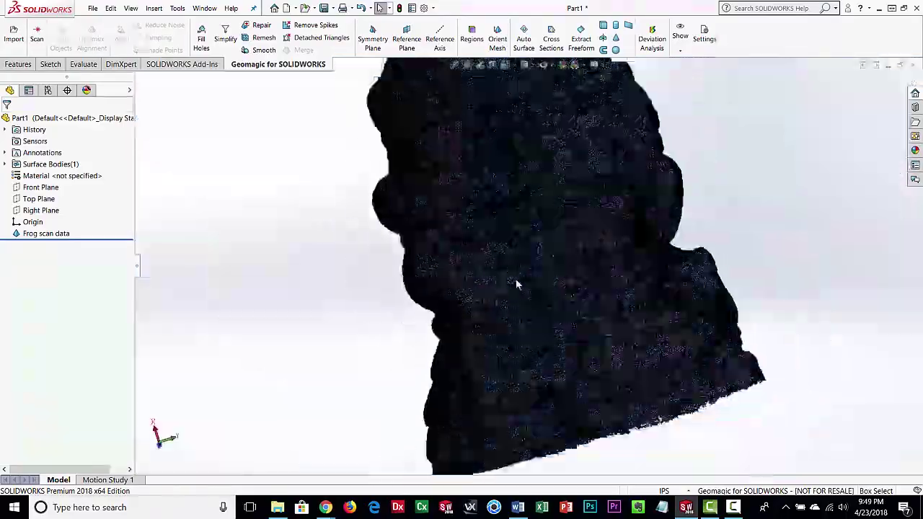
scroll(516, 285, up, 4)
click(681, 49)
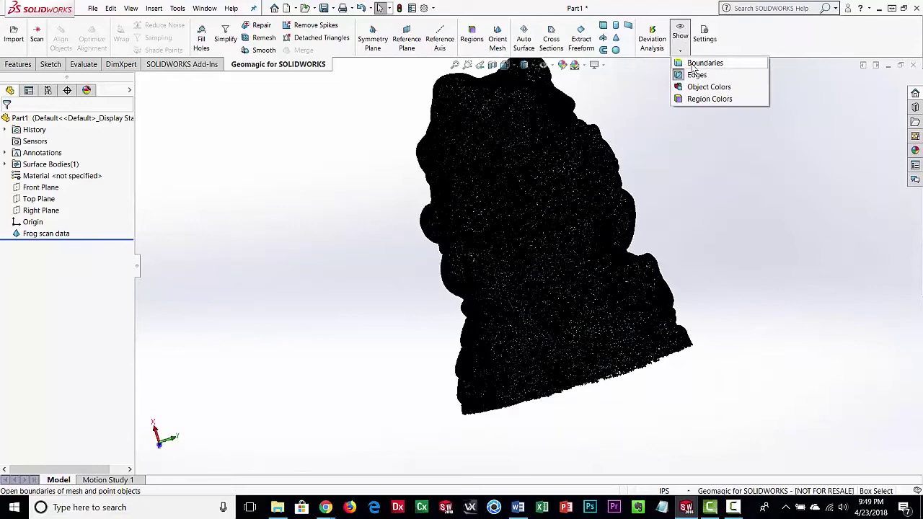
click(694, 73)
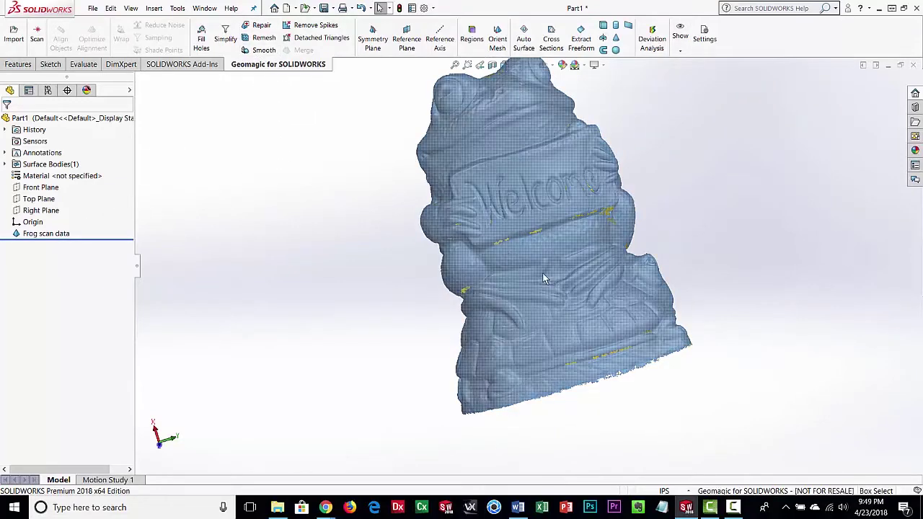
- Simplify the Frog scan data mesh to reduce its number of triangles while giving priority to curvature
ctrl+middle_drag(538, 258, 493, 291)
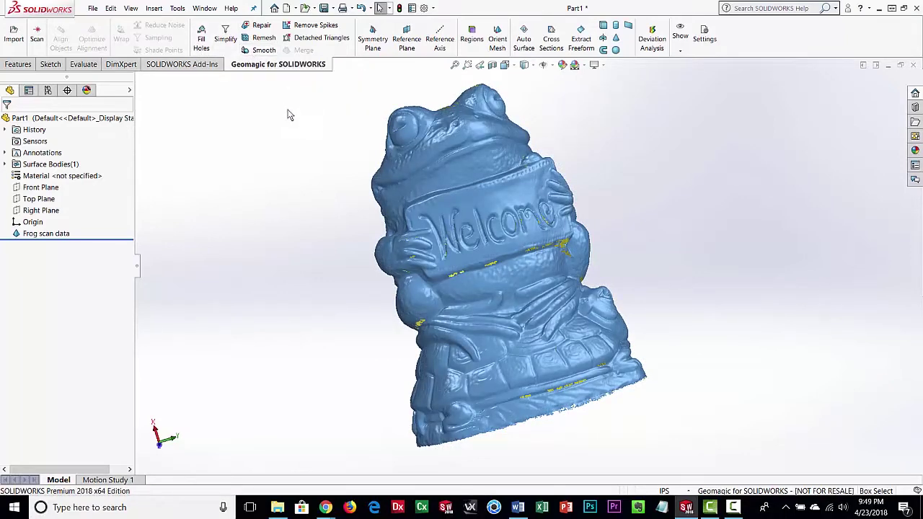
click(225, 37)
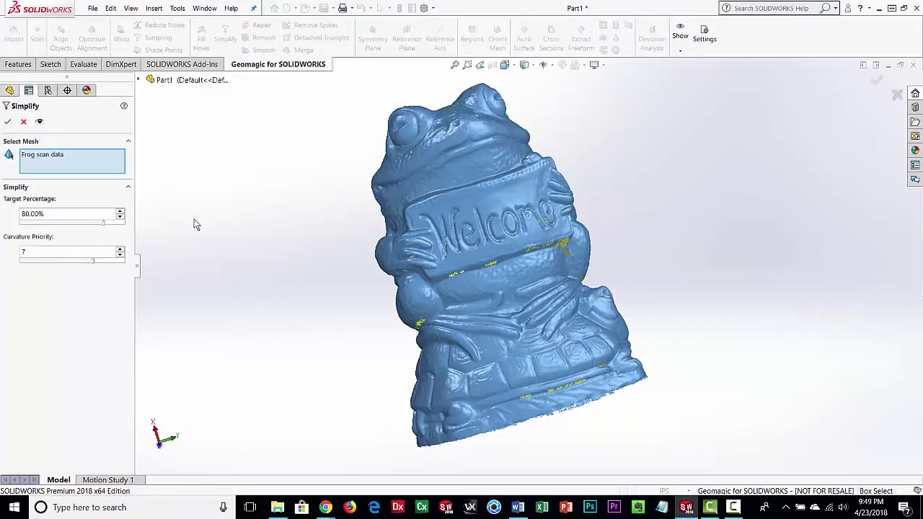
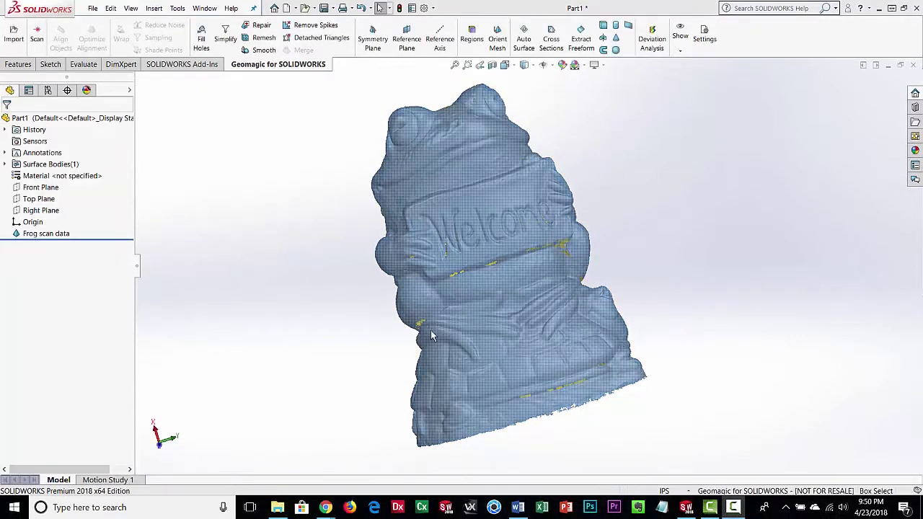
- Show the mesh edges to examine the simplified triangles around the Welcome lettering, and hide them again
click(681, 51)
click(694, 76)
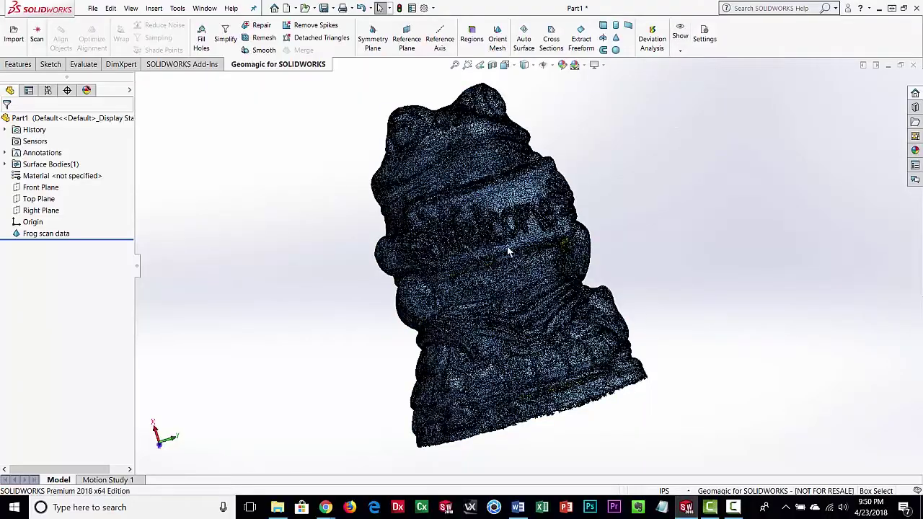
scroll(500, 261, down, 10)
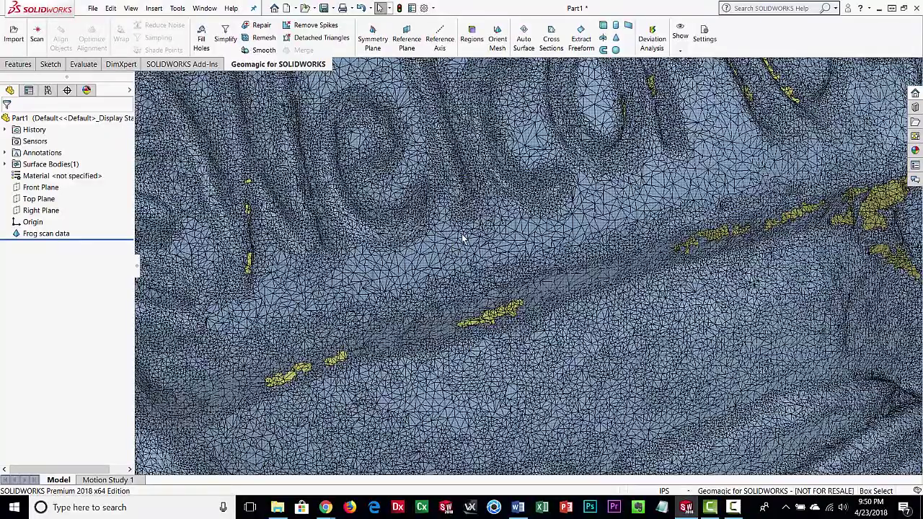
scroll(465, 242, up, 5)
scroll(505, 256, down, 6)
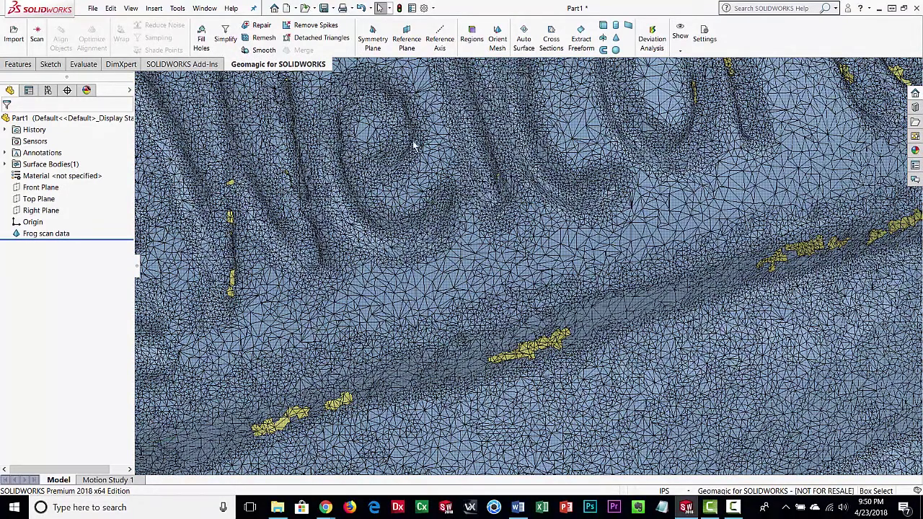
scroll(449, 254, up, 9)
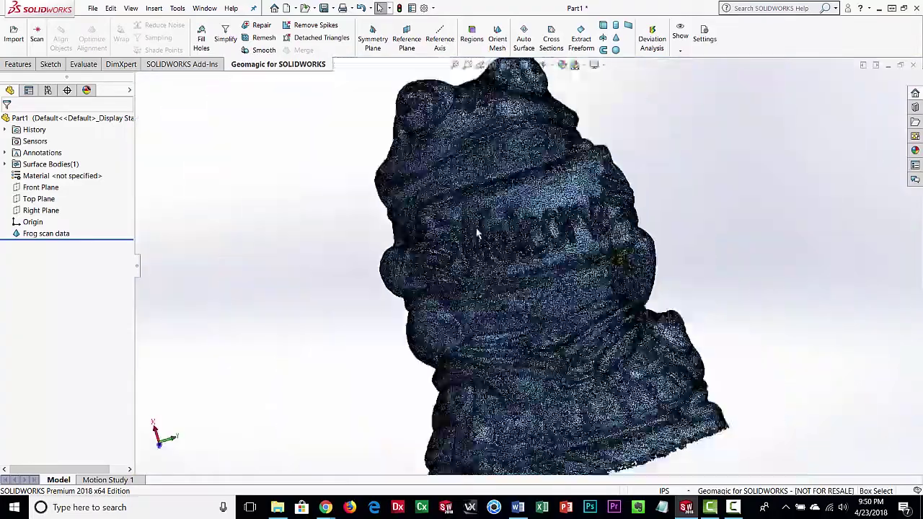
click(681, 43)
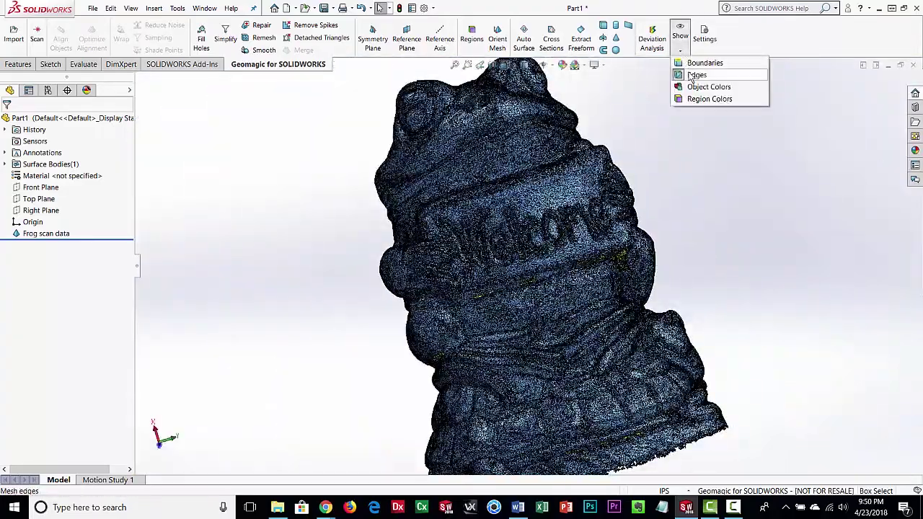
click(691, 75)
mouse_move(547, 315)
middle_down()
mouse_move(560, 330)
mouse_move(625, 274)
mouse_move(530, 243)
mouse_move(462, 288)
mouse_move(566, 226)
mouse_move(524, 234)
middle_up()
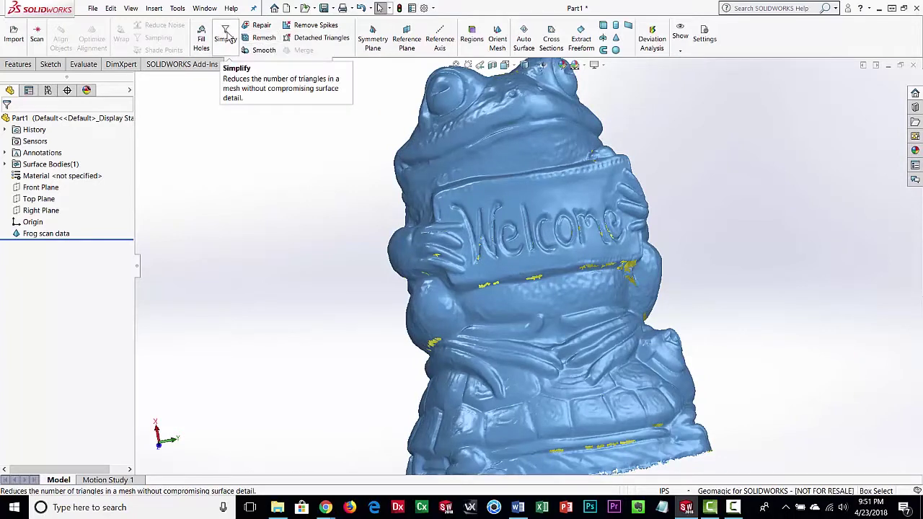
- Start Fill Holes and patch the individual holes along the middle of the sign's lower edge using Tangent Fill
middle_drag(329, 303, 518, 249)
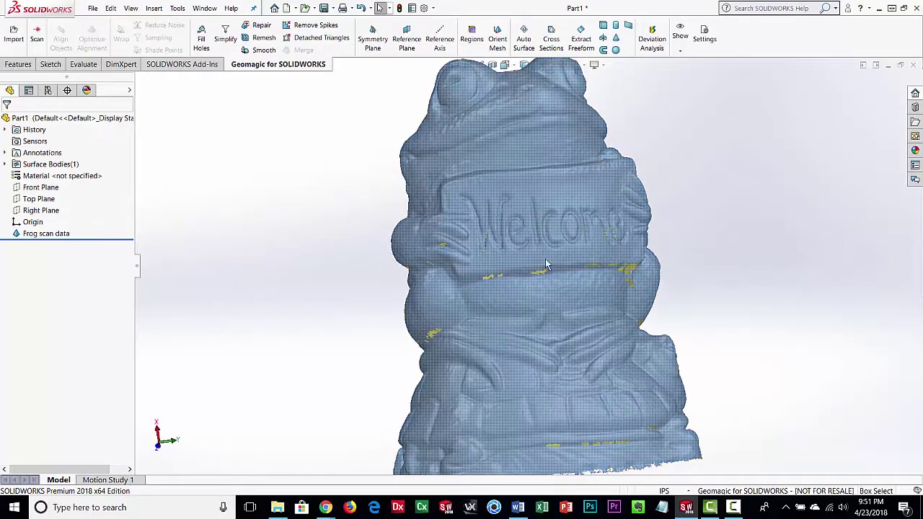
scroll(555, 262, down, 3)
scroll(557, 290, up, 4)
mouse_move(557, 290)
middle_down()
mouse_move(546, 213)
mouse_move(550, 292)
middle_up()
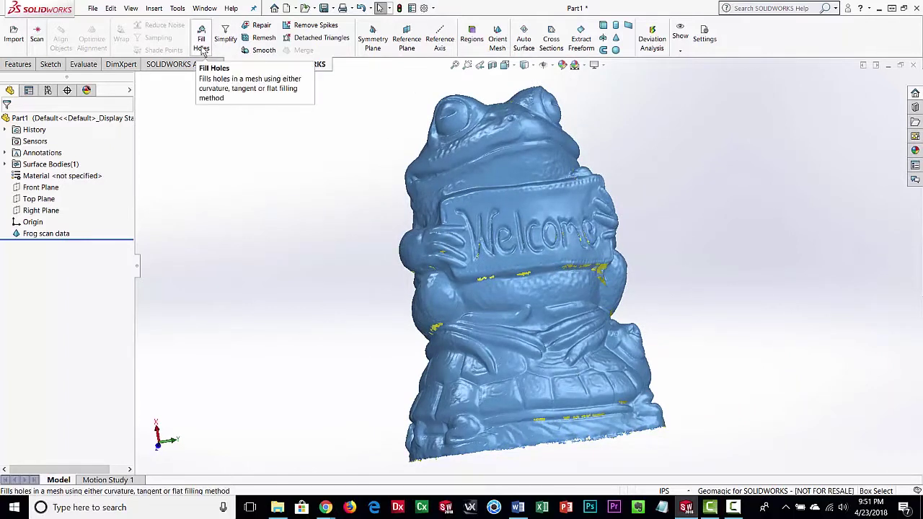
click(202, 50)
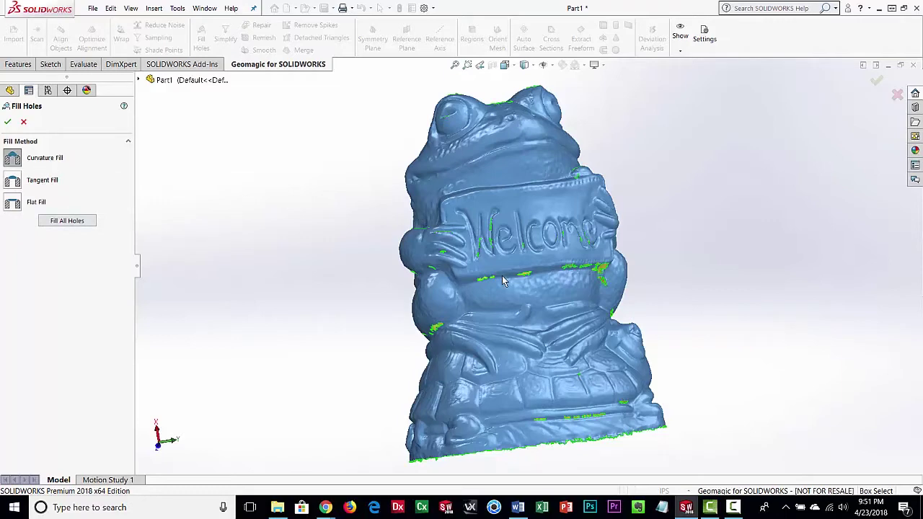
scroll(502, 276, down, 5)
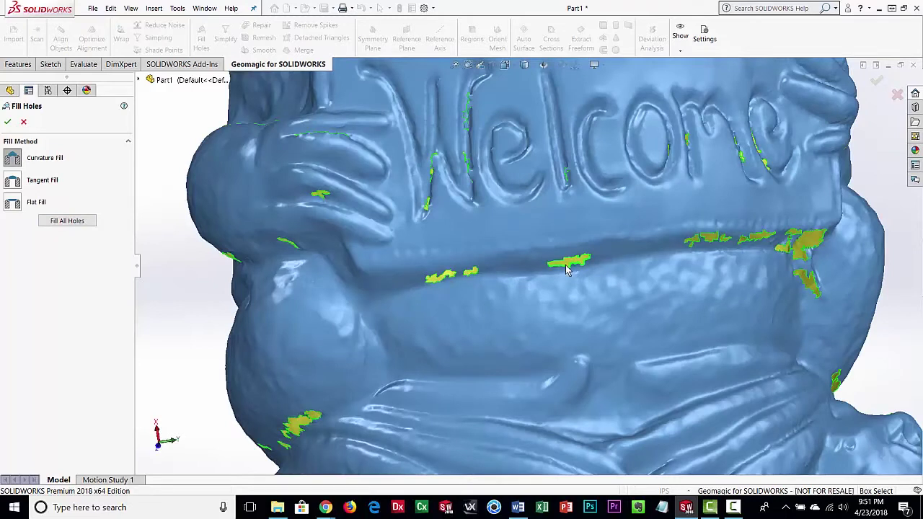
click(16, 186)
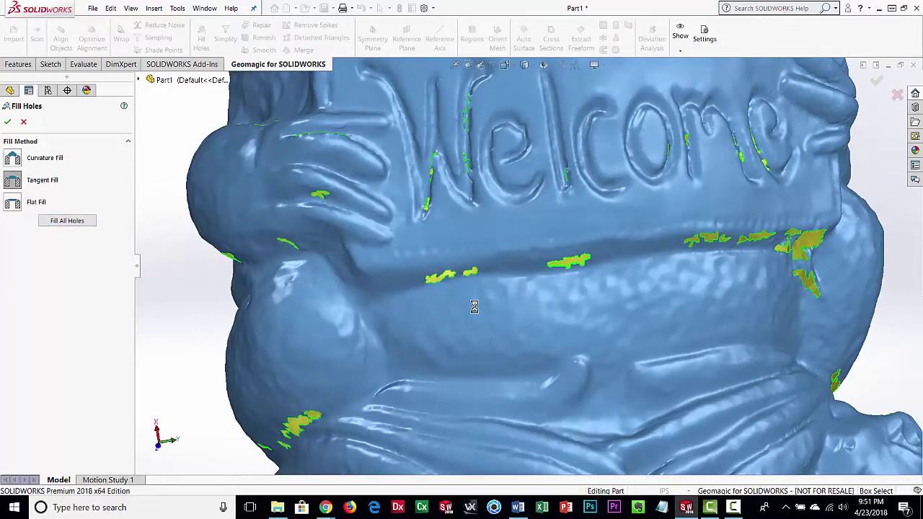
middle_drag(626, 283, 618, 261)
- Set the fill method to Curvature Fill and examine the open holes in the Welcome lettering and along the sign's lower edge
click(15, 160)
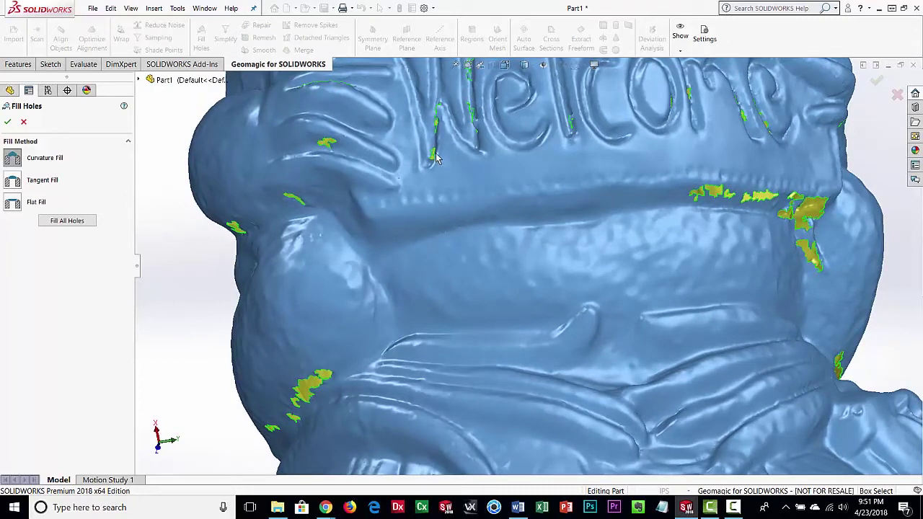
scroll(489, 266, down, 3)
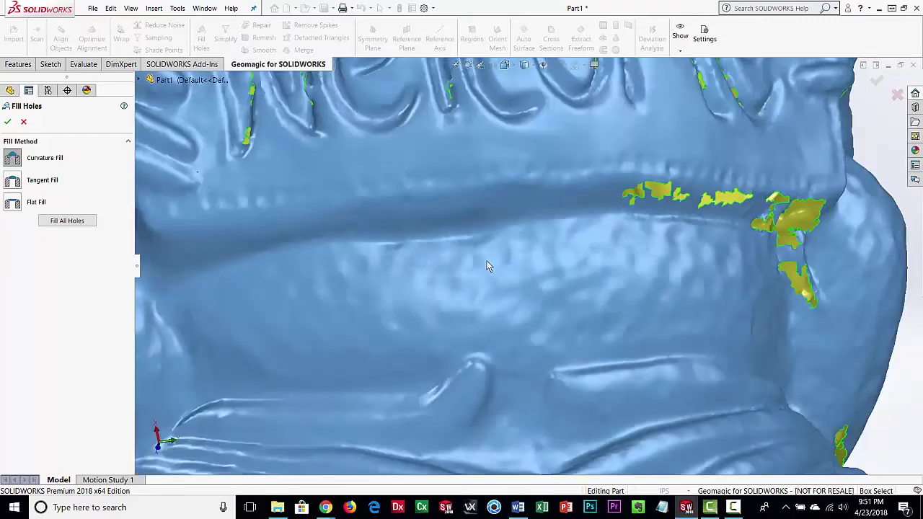
scroll(487, 261, up, 8)
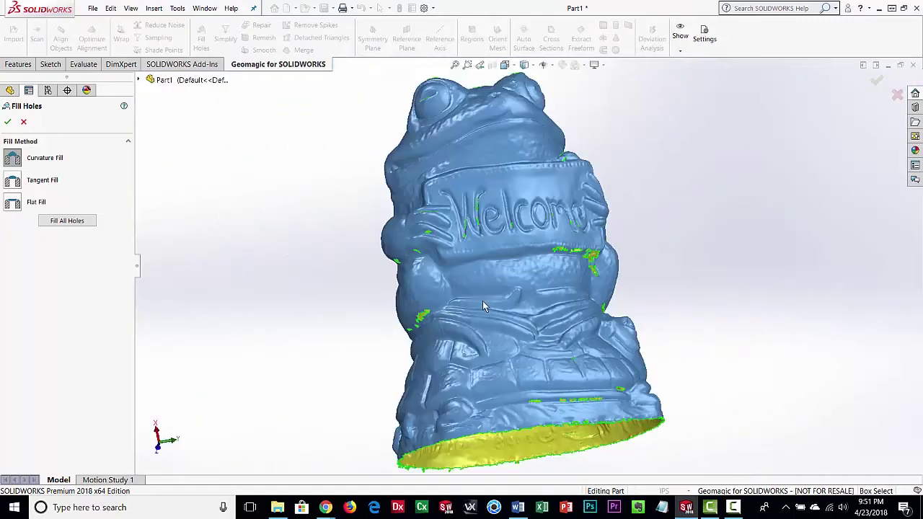
middle_drag(592, 259, 509, 262)
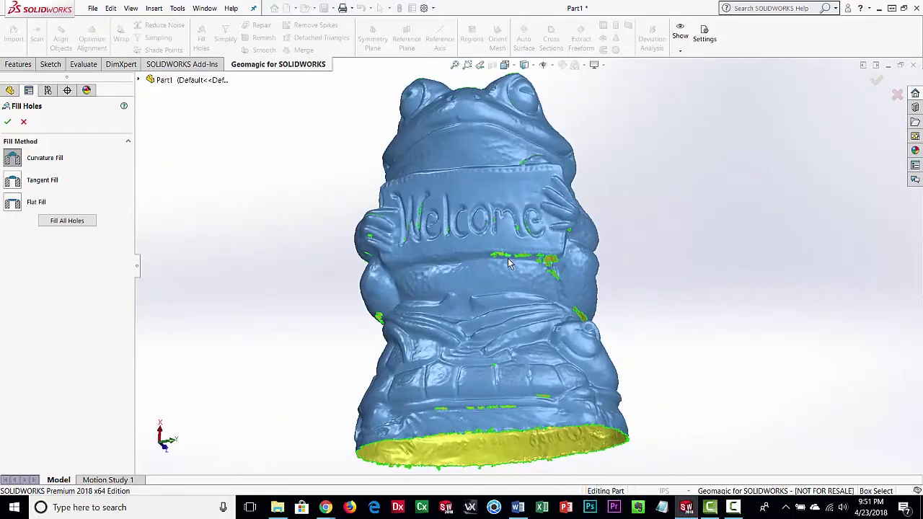
scroll(509, 259, down, 7)
scroll(533, 223, down, 2)
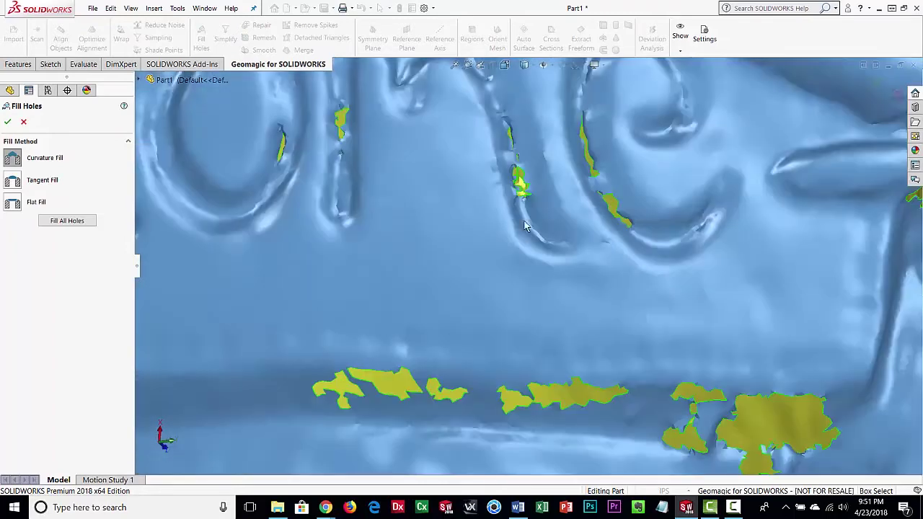
scroll(426, 330, up, 5)
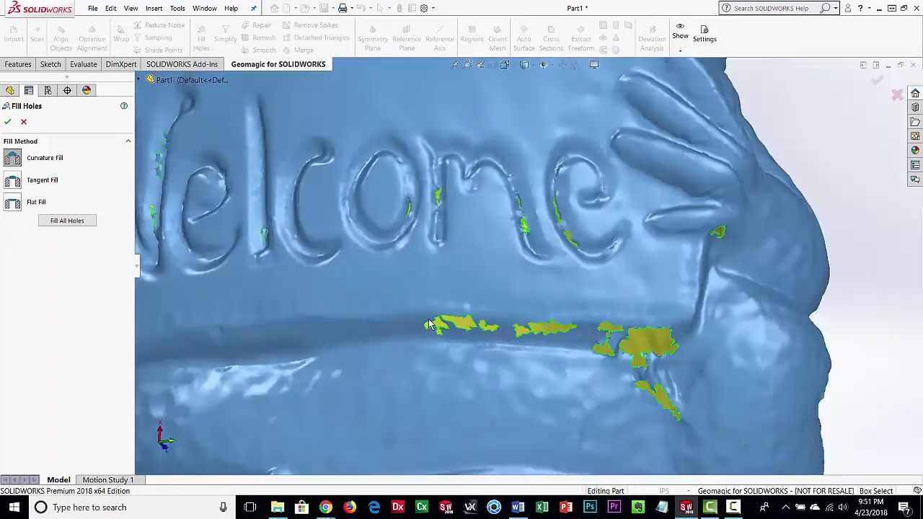
scroll(462, 266, up, 3)
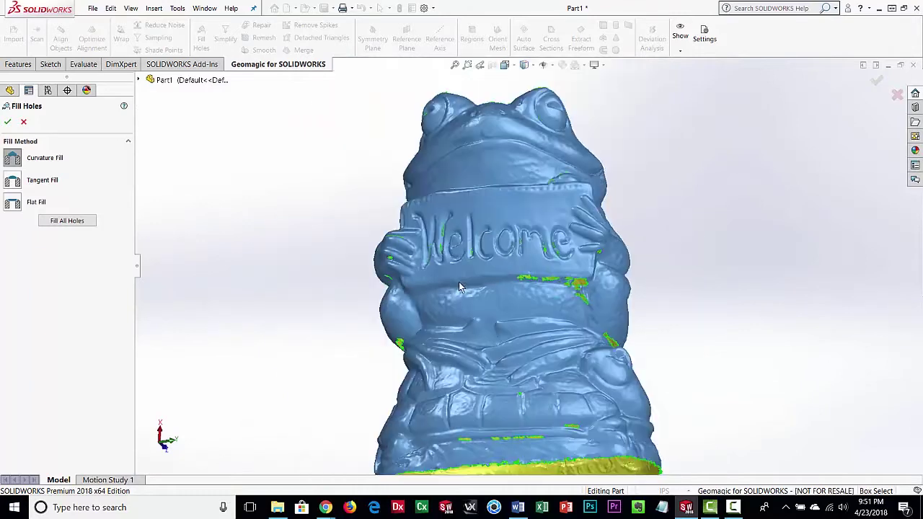
- Fill the small individual hole beneath the frog's hand with Curvature Fill
middle_drag(459, 284, 577, 231)
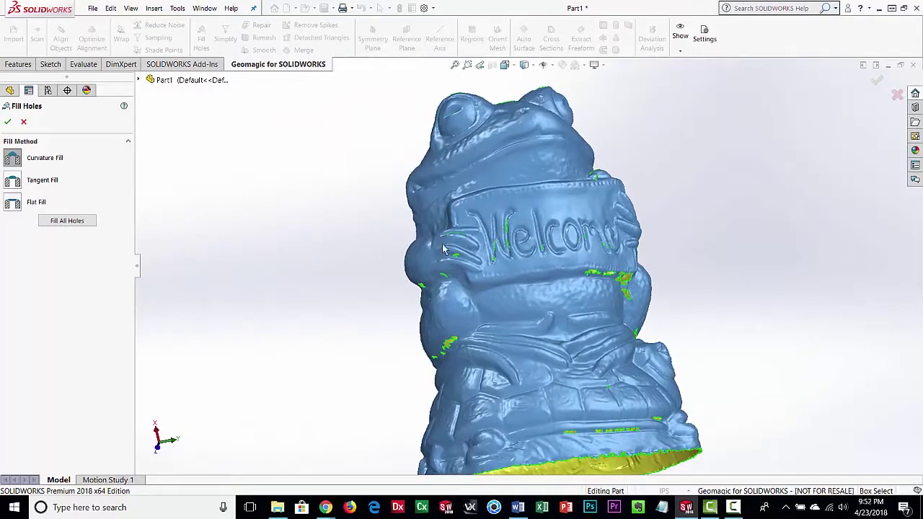
middle_drag(464, 232, 498, 277)
scroll(524, 305, down, 5)
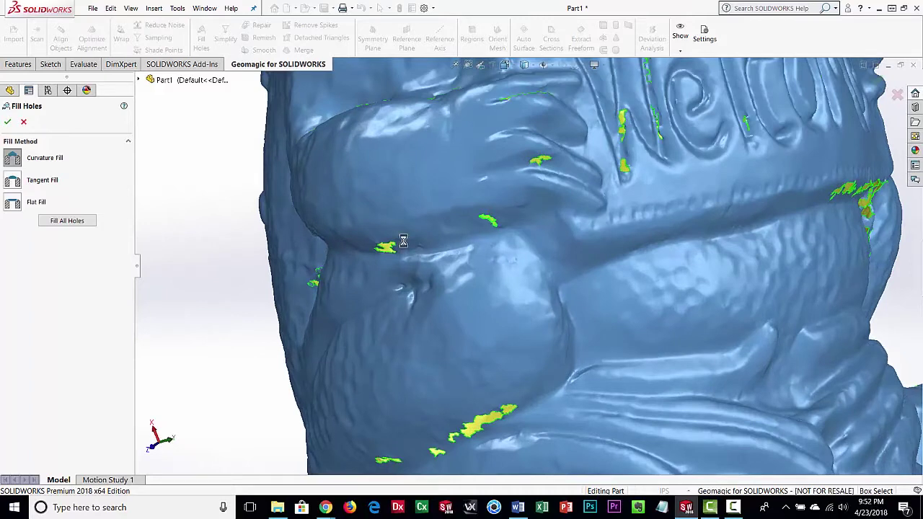
scroll(544, 266, up, 6)
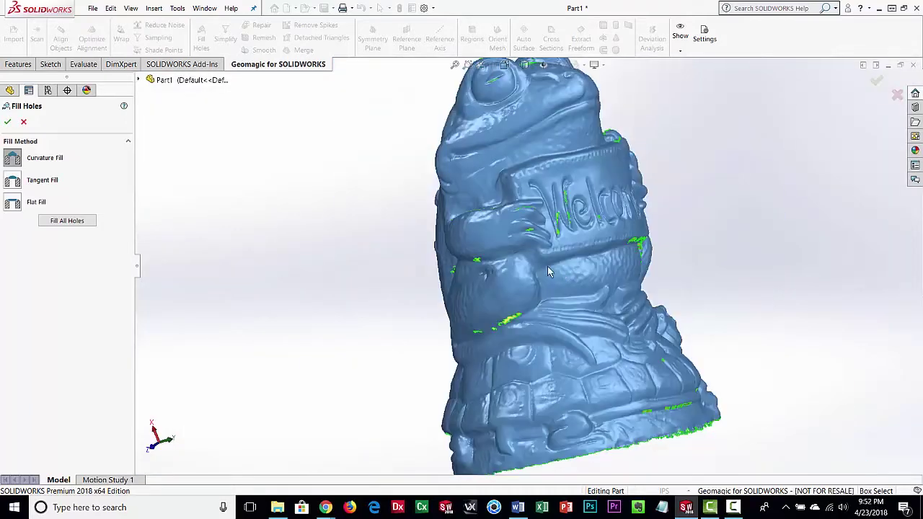
- Fill all remaining holes in the frog mesh at once with Curvature Fill, including the open base
scroll(519, 265, up, 3)
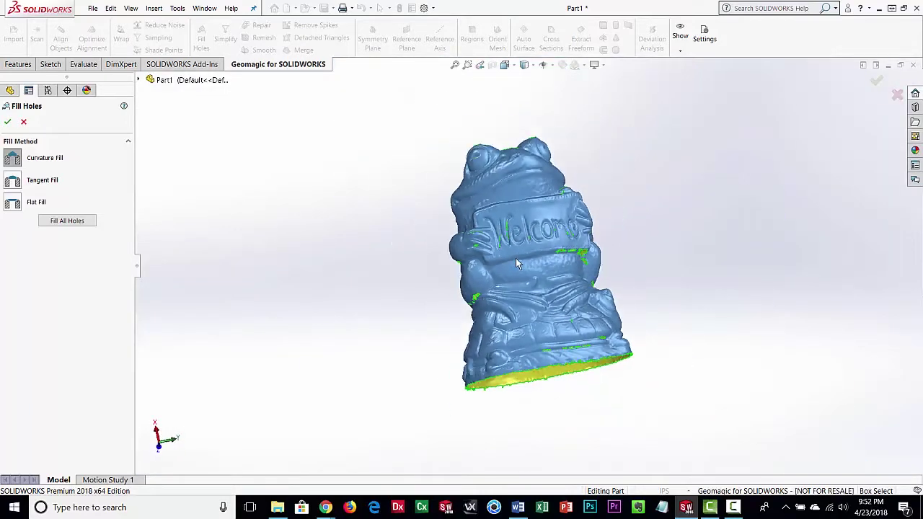
click(60, 223)
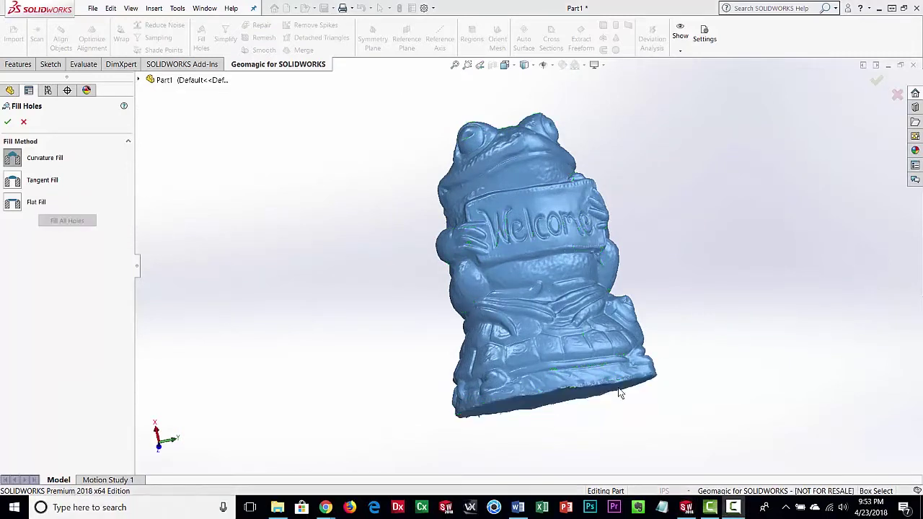
- Examine the filled frog mesh from all sides, including the back, the closed base and the Welcome sign
middle_drag(552, 279, 527, 323)
scroll(537, 294, up, 3)
scroll(544, 264, down, 8)
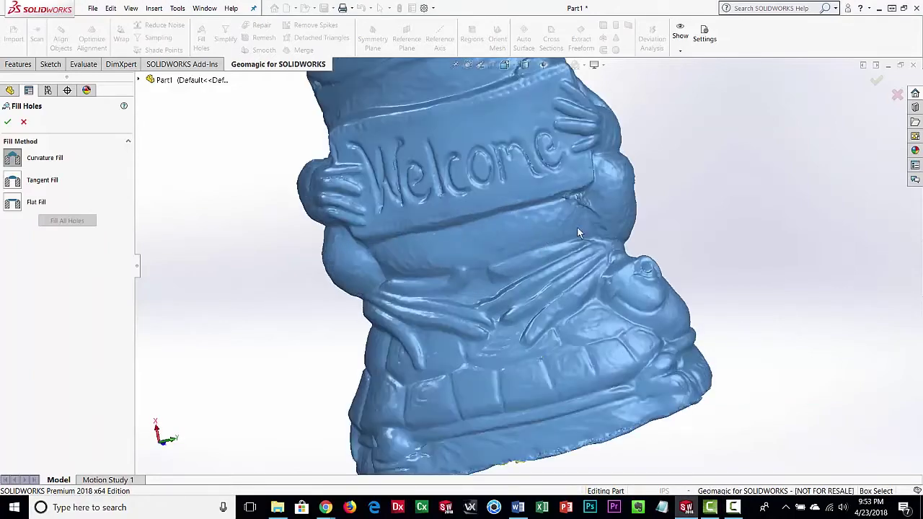
middle_drag(578, 229, 518, 123)
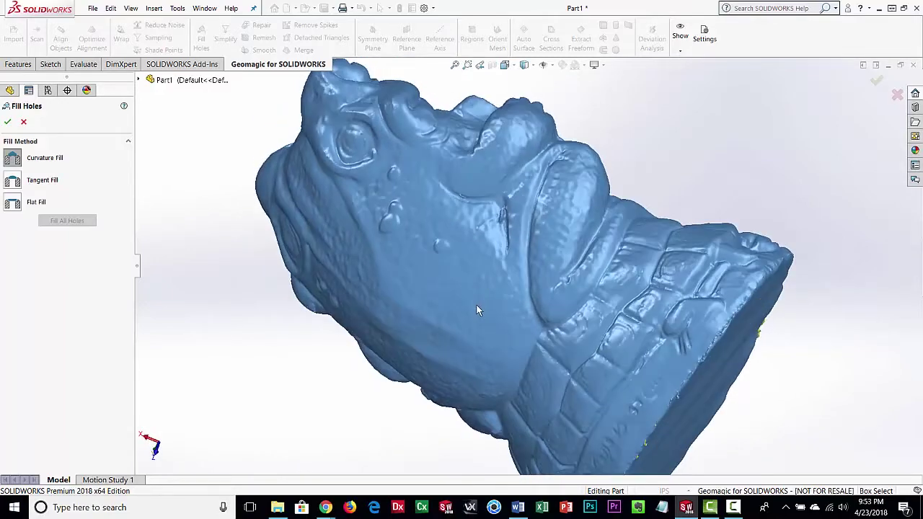
middle_drag(480, 266, 525, 212)
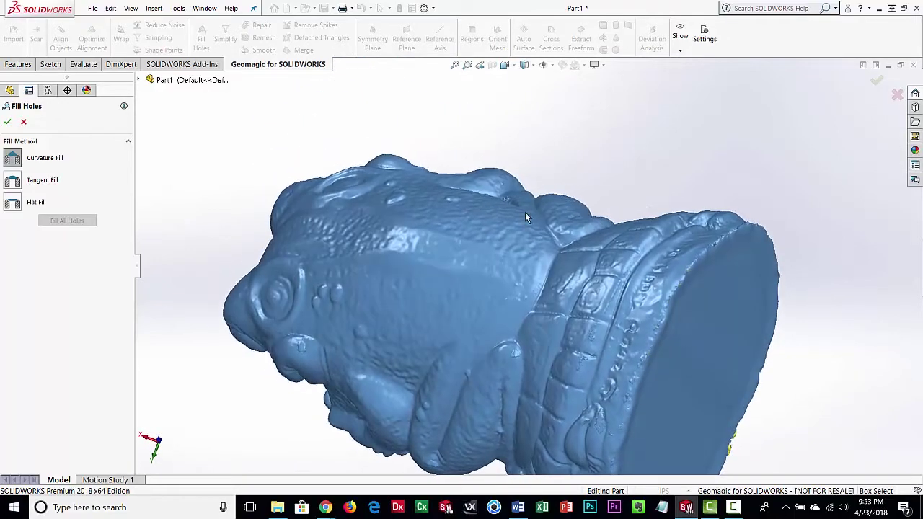
ctrl+middle_drag(653, 359, 556, 265)
scroll(557, 265, down, 1)
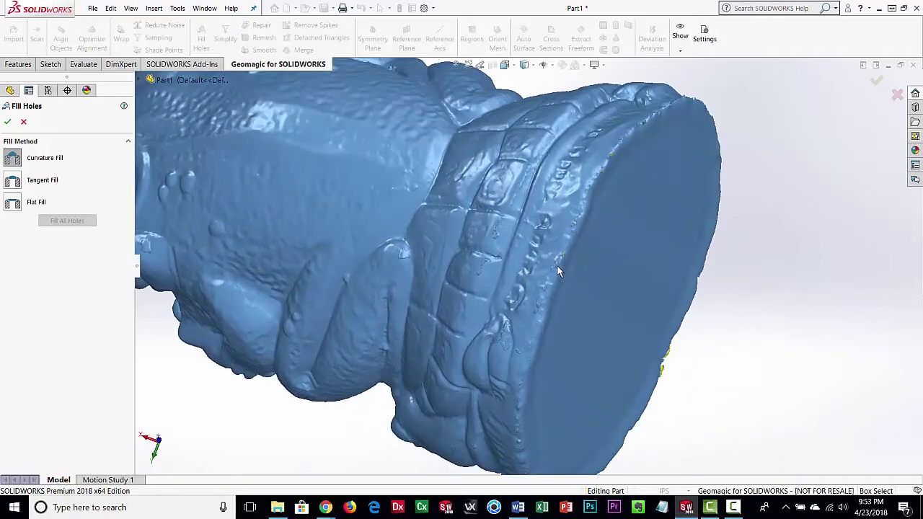
scroll(557, 265, up, 2)
middle_drag(496, 303, 608, 152)
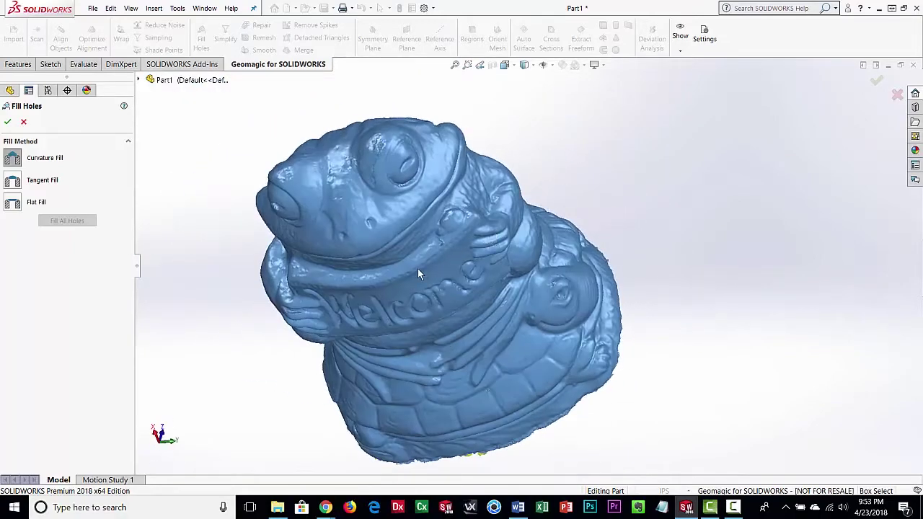
middle_drag(418, 274, 406, 193)
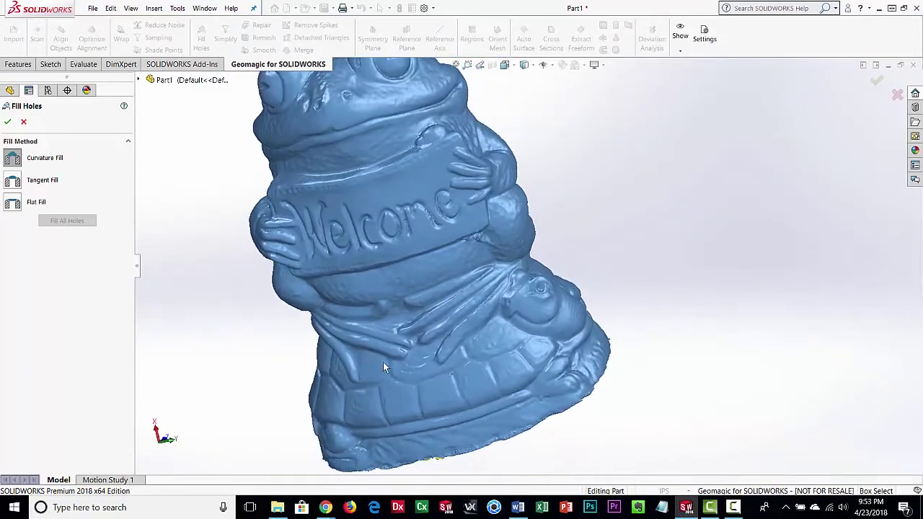
- Inspect the filled frog mesh from the front and side and accept the hole filling
middle_drag(383, 365, 416, 273)
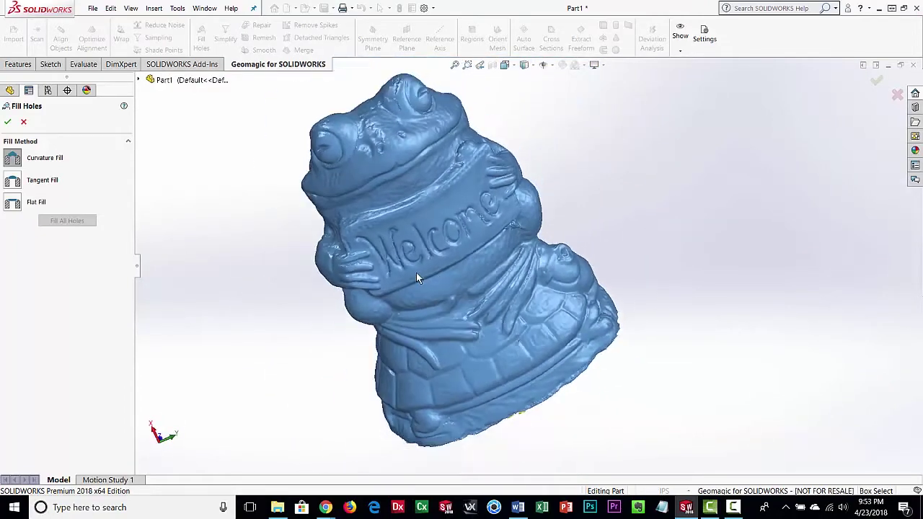
scroll(420, 264, down, 1)
scroll(421, 264, up, 2)
ctrl+middle_drag(471, 199, 474, 248)
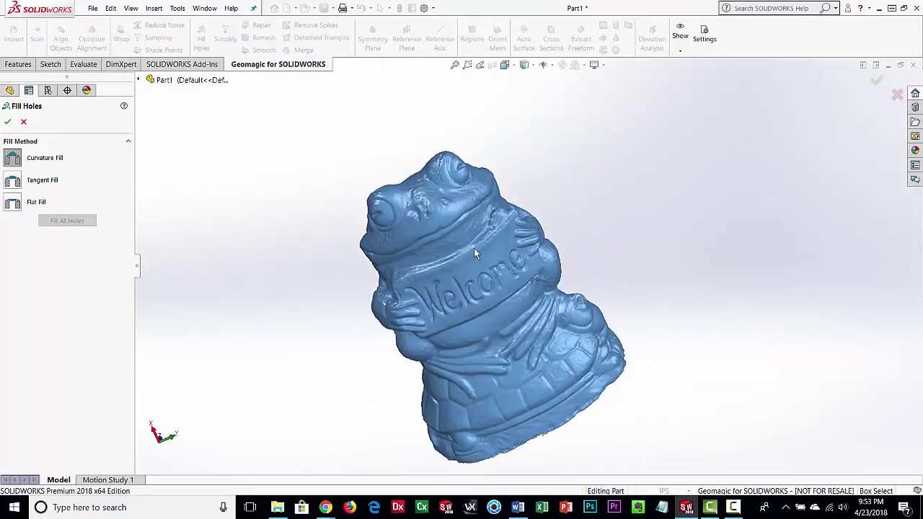
middle_drag(443, 328, 293, 192)
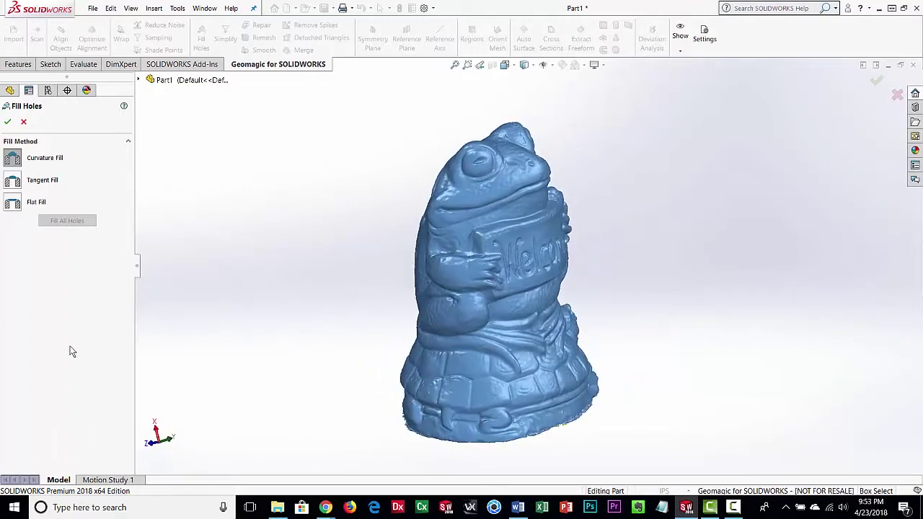
click(8, 123)
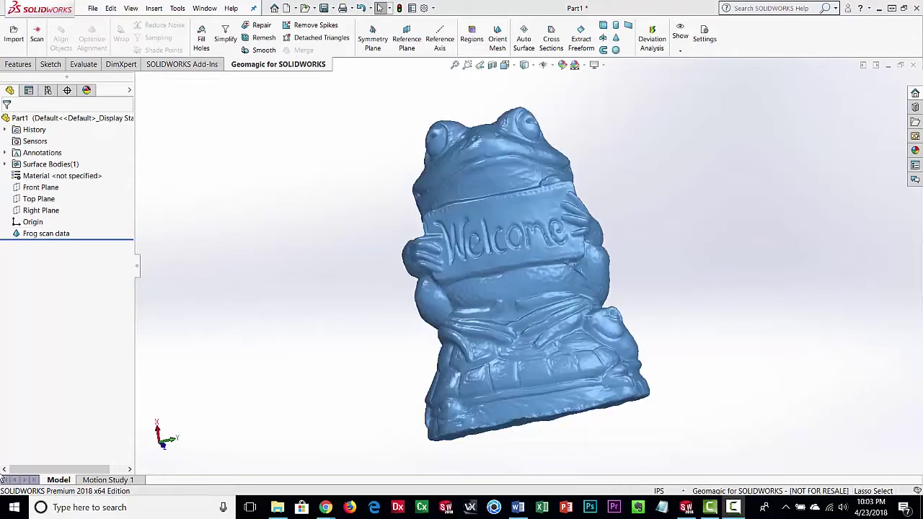
click(537, 348)
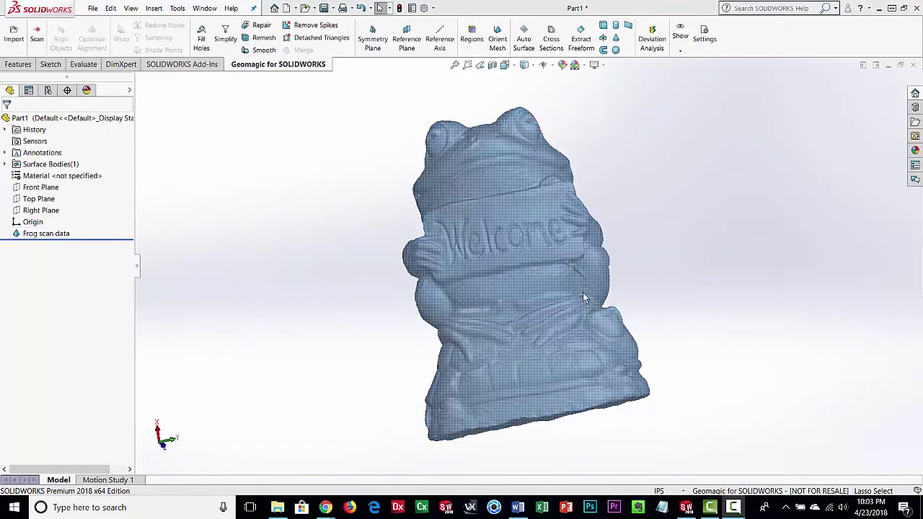
middle_drag(585, 298, 540, 267)
scroll(538, 269, down, 5)
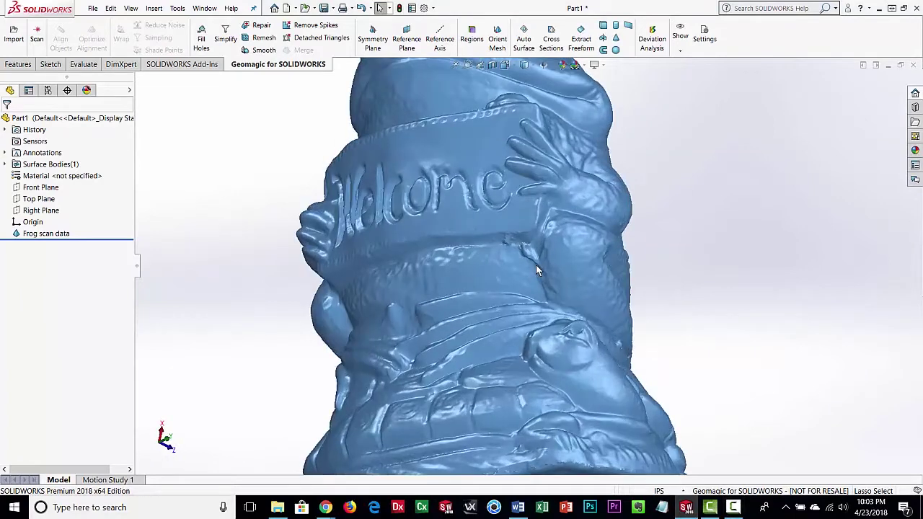
scroll(536, 270, down, 2)
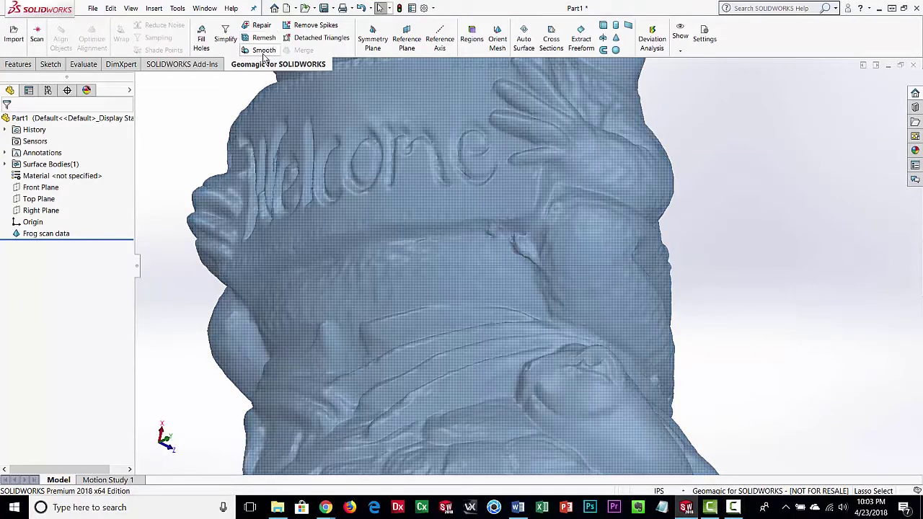
click(264, 50)
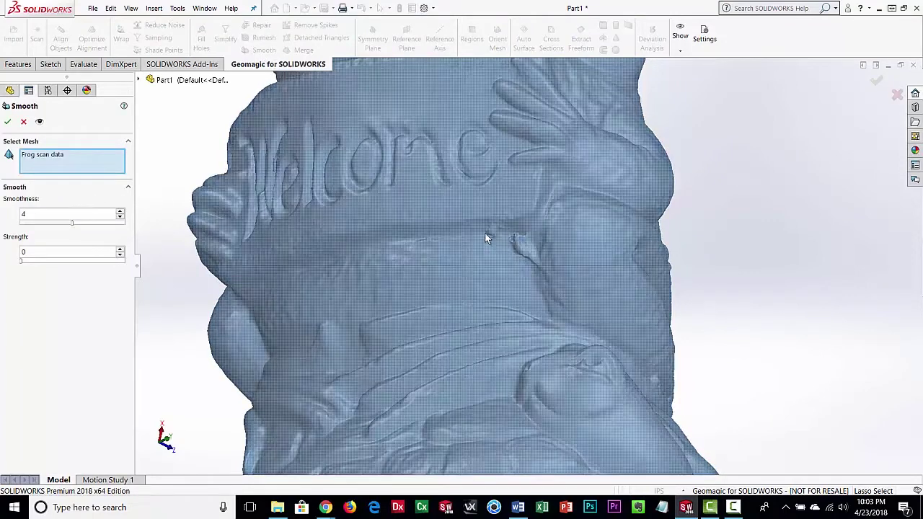
click(24, 122)
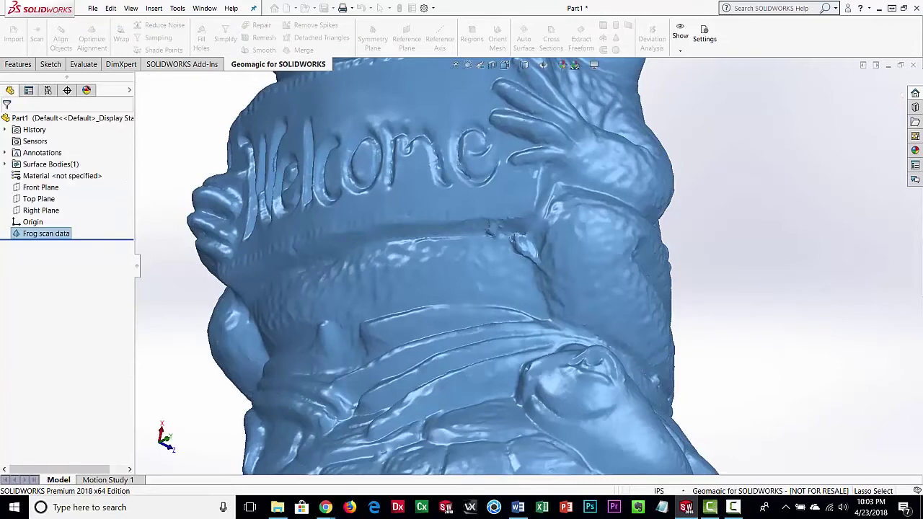
- Edit the Frog scan data mesh and lasso-select the rough, creased patch beneath the lower corner of the Welcome sign
middle_drag(464, 301, 507, 245)
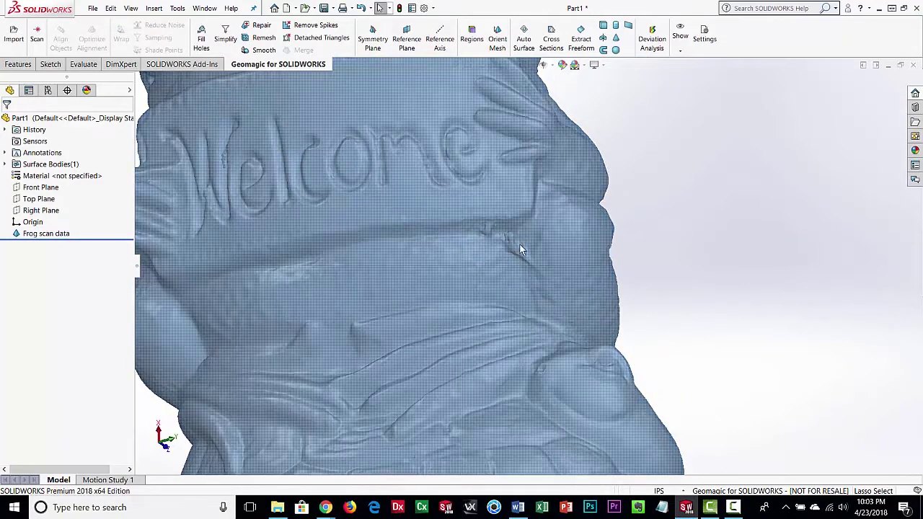
scroll(522, 249, down, 2)
scroll(224, 239, down, 2)
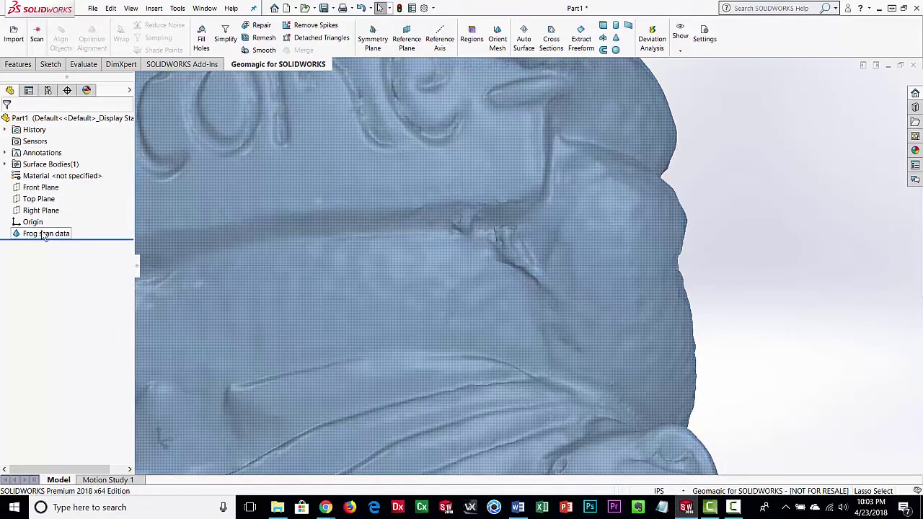
right_click(41, 239)
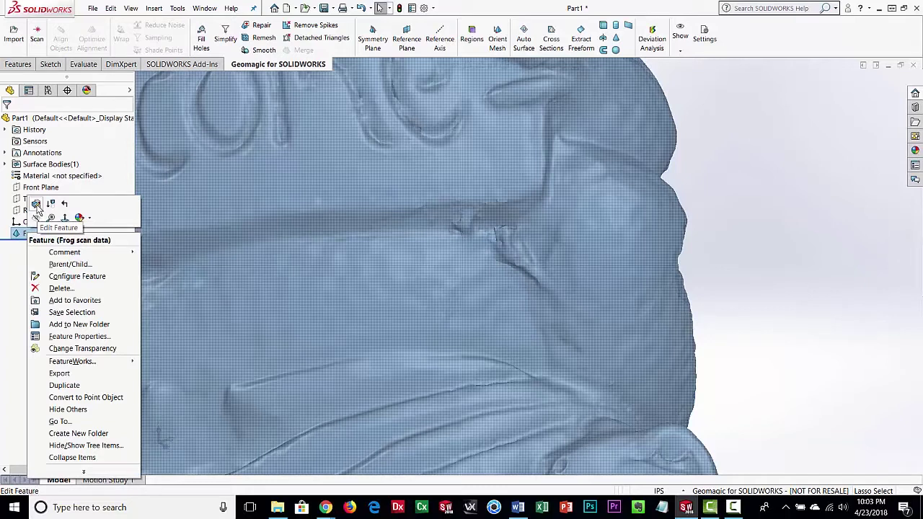
click(36, 205)
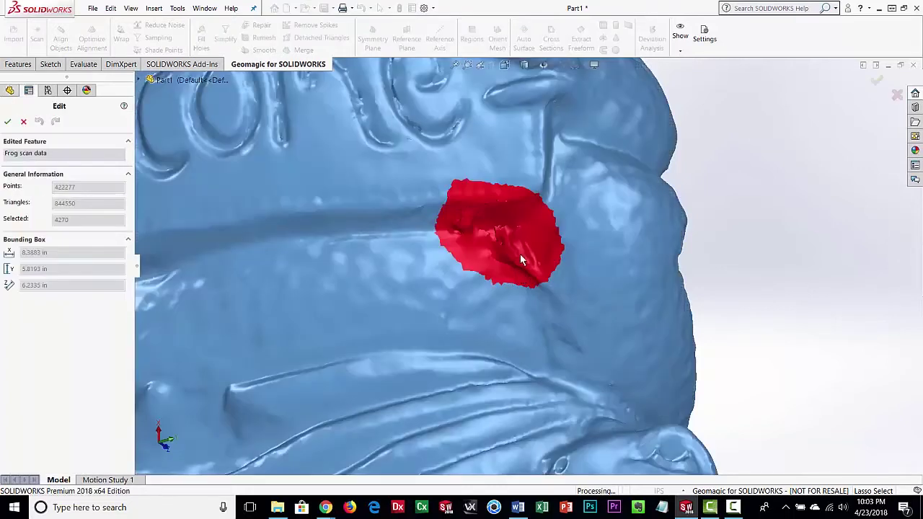
drag(592, 280, 651, 260)
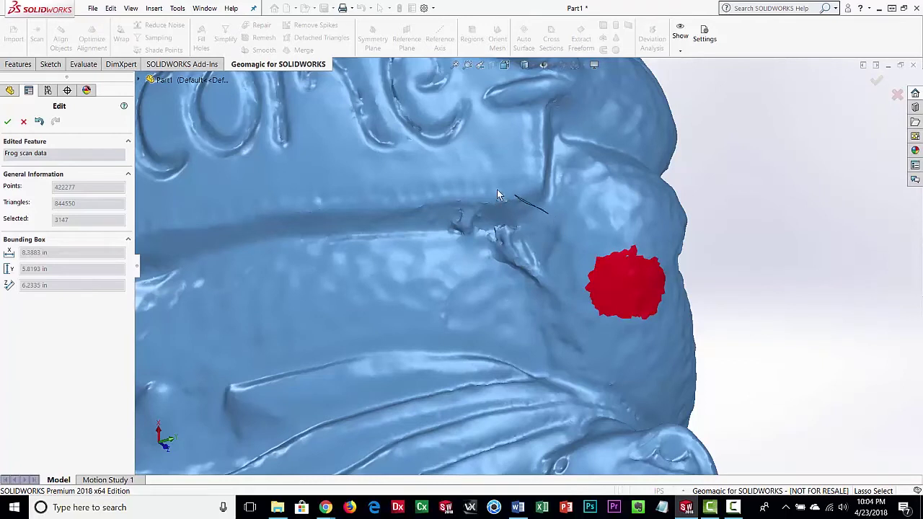
mouse_move(498, 195)
mouse_down()
mouse_move(440, 211)
mouse_move(466, 242)
mouse_up()
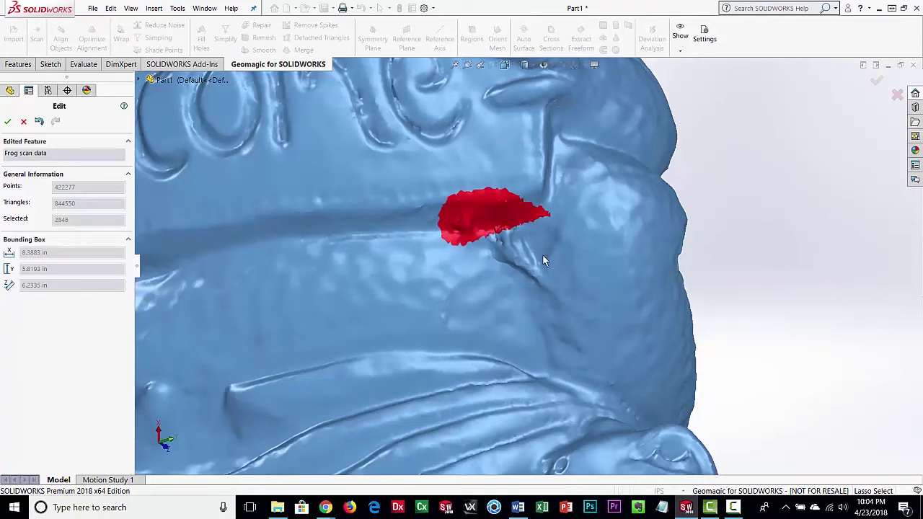
mouse_move(536, 225)
mouse_down()
mouse_move(495, 216)
mouse_move(482, 245)
mouse_move(501, 283)
mouse_up()
drag(541, 253, 540, 253)
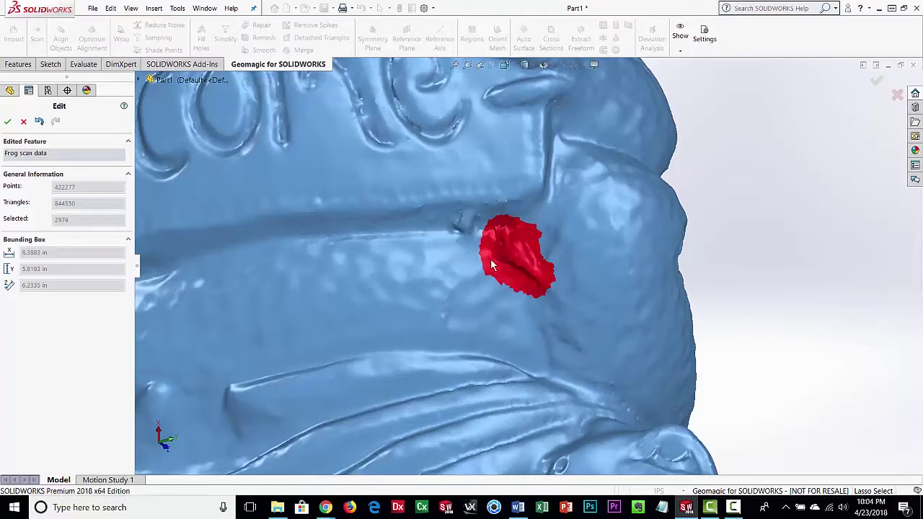
- Examine the selected patch and the available selection modes, including Select Backfaces and Select Through
scroll(537, 253, down, 3)
scroll(534, 258, up, 5)
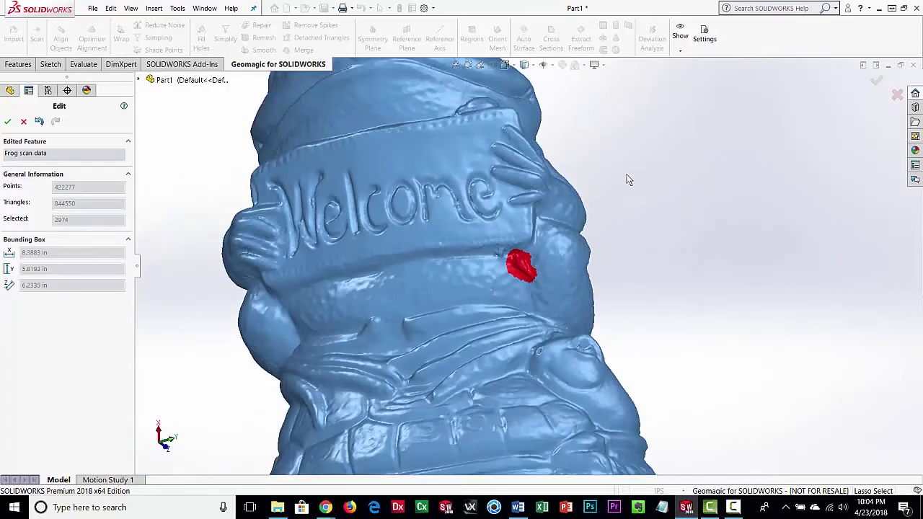
right_click(628, 180)
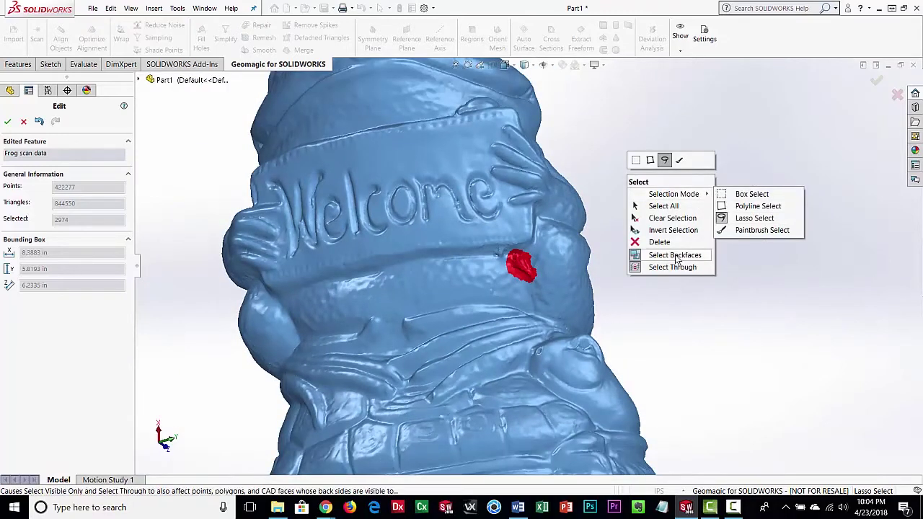
click(690, 311)
scroll(532, 277, down, 8)
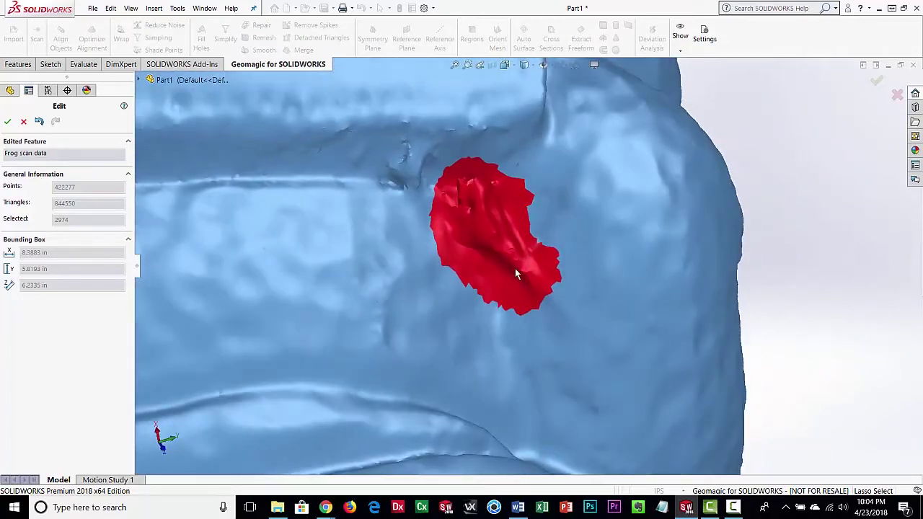
scroll(525, 268, up, 5)
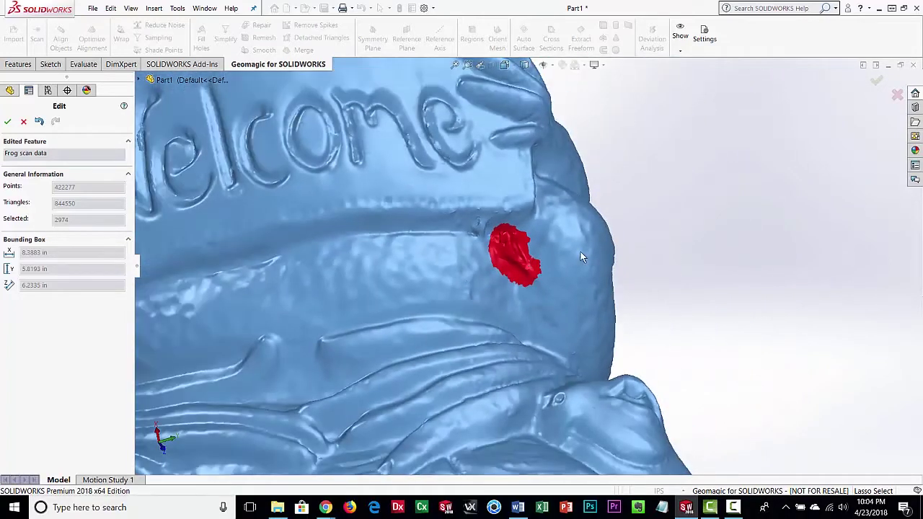
- Deselect the stray triangles on the frog's back with a lasso, keeping only the patch beneath the sign
mouse_move(581, 251)
middle_down()
mouse_move(538, 273)
mouse_move(545, 252)
mouse_move(577, 250)
mouse_move(503, 257)
mouse_move(518, 261)
middle_up()
scroll(538, 273, up, 4)
scroll(518, 262, up, 1)
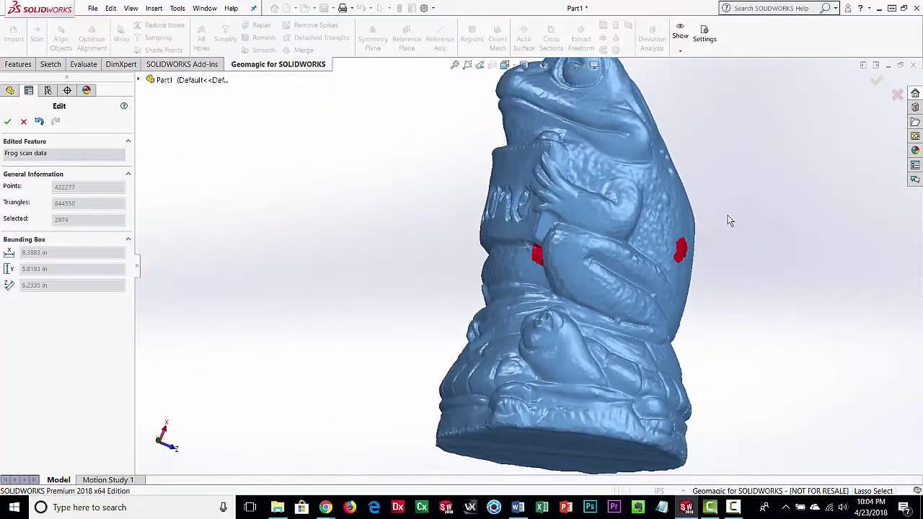
mouse_move(725, 216)
mouse_down()
mouse_move(676, 213)
mouse_move(655, 265)
mouse_move(725, 264)
mouse_up()
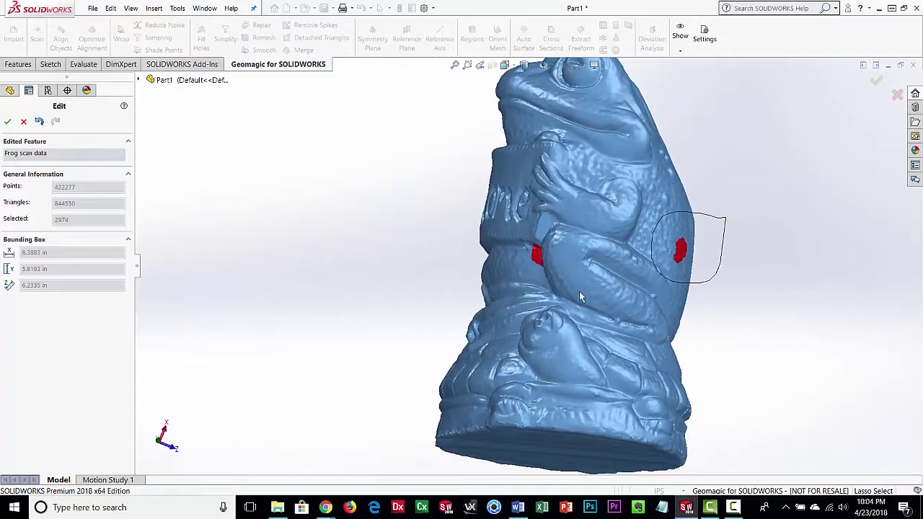
- Delete the selected rough triangles beneath the Welcome sign and accept the mesh edit
mouse_move(503, 286)
middle_down()
mouse_move(553, 265)
mouse_move(545, 253)
middle_up()
scroll(544, 246, down, 3)
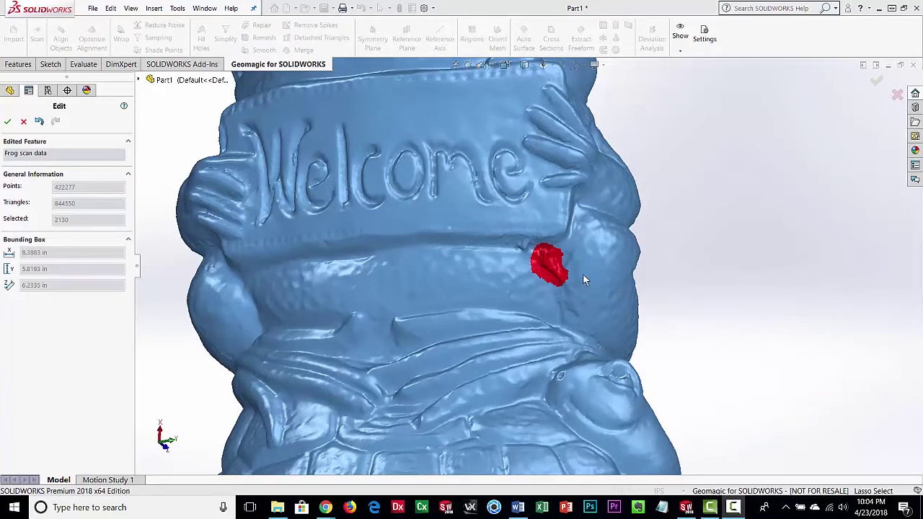
key(Delete)
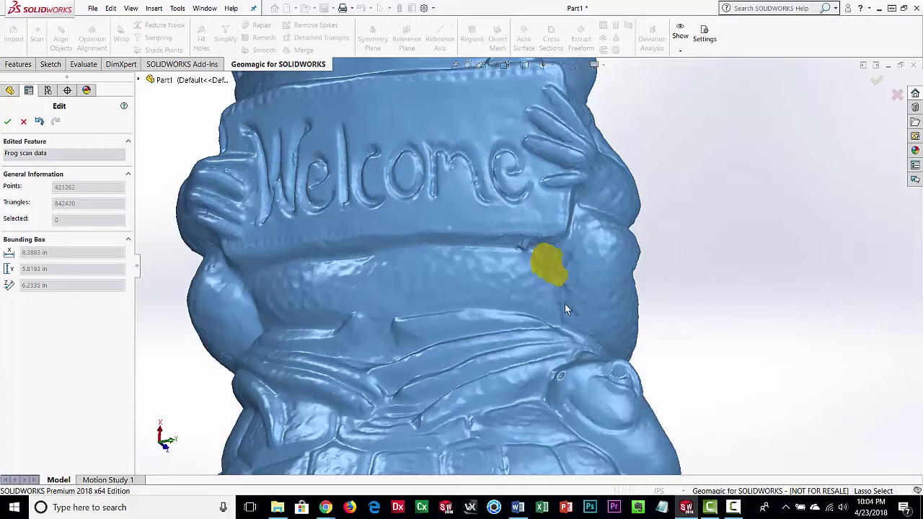
middle_drag(573, 291, 559, 270)
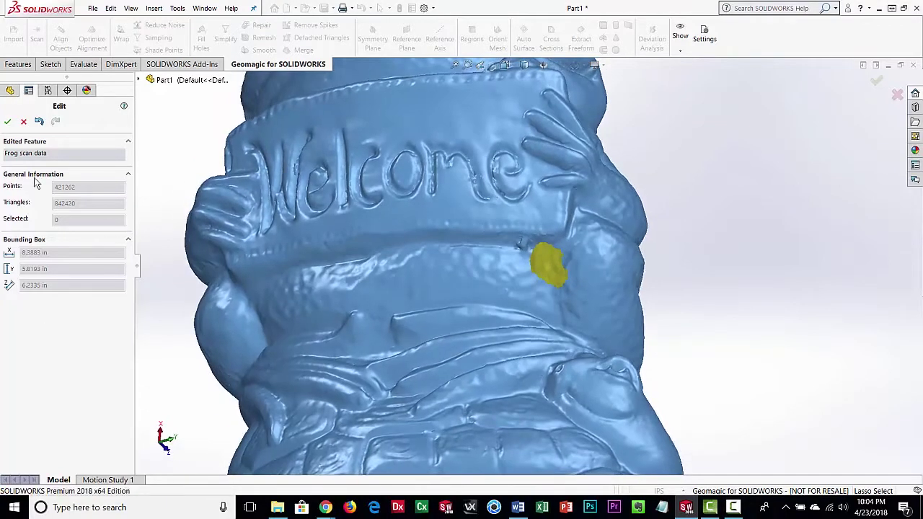
click(7, 121)
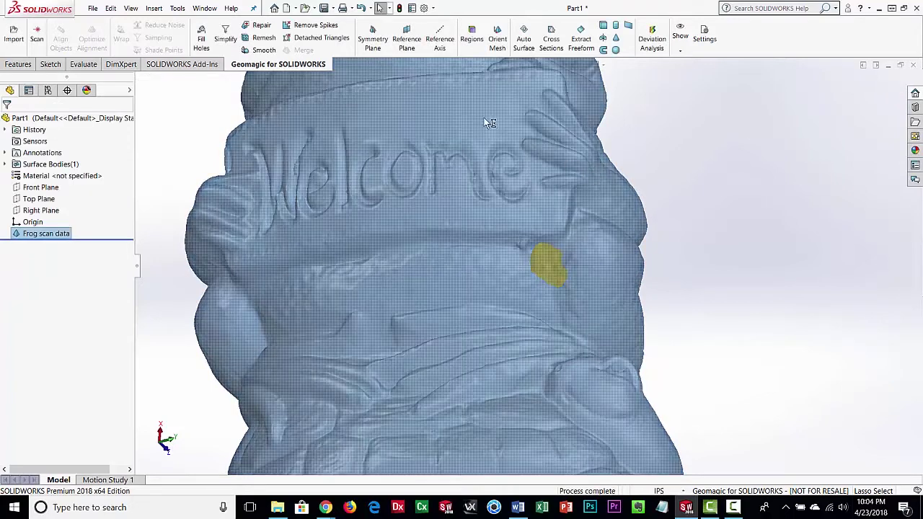
- Fill the new hole beneath the Welcome sign's corner with Curvature Fill and accept it
click(201, 40)
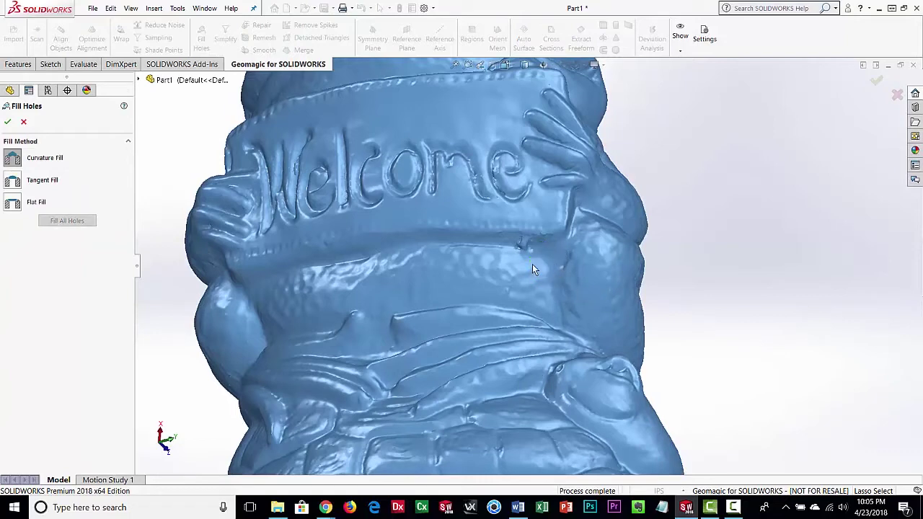
scroll(532, 258, down, 4)
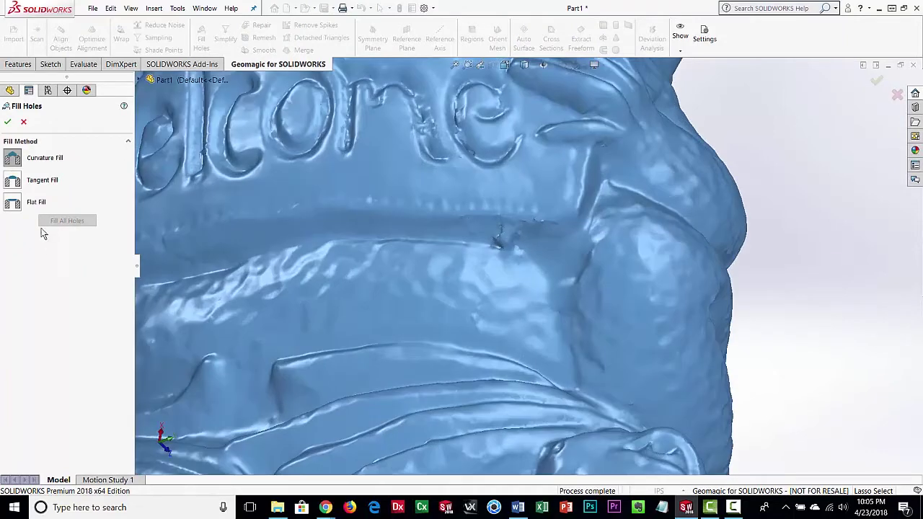
click(8, 122)
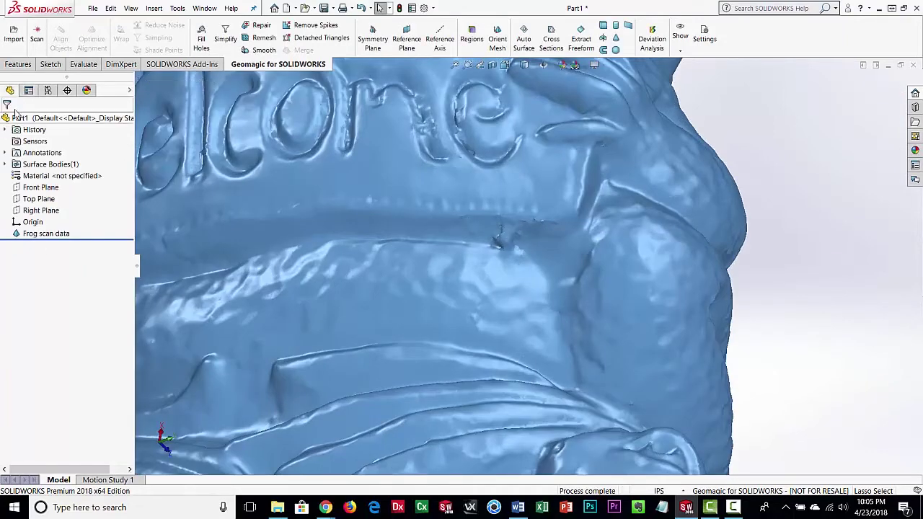
- Reopen the frog scan mesh for editing and lasso the remaining rough patch beneath the Welcome sign's corner
right_click(19, 236)
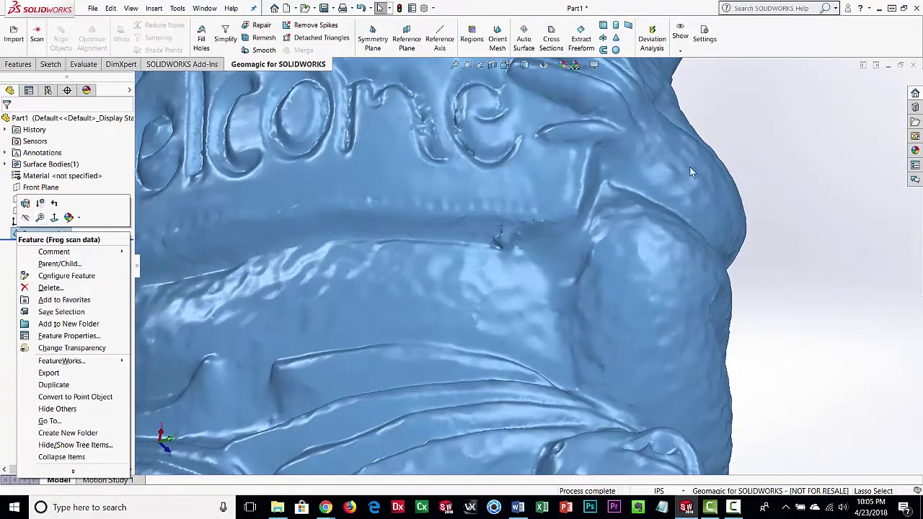
click(656, 183)
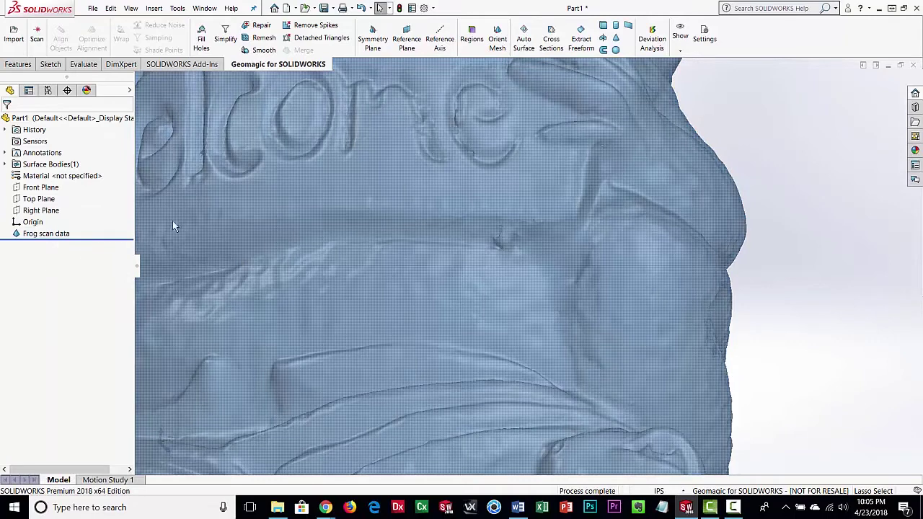
right_click(19, 237)
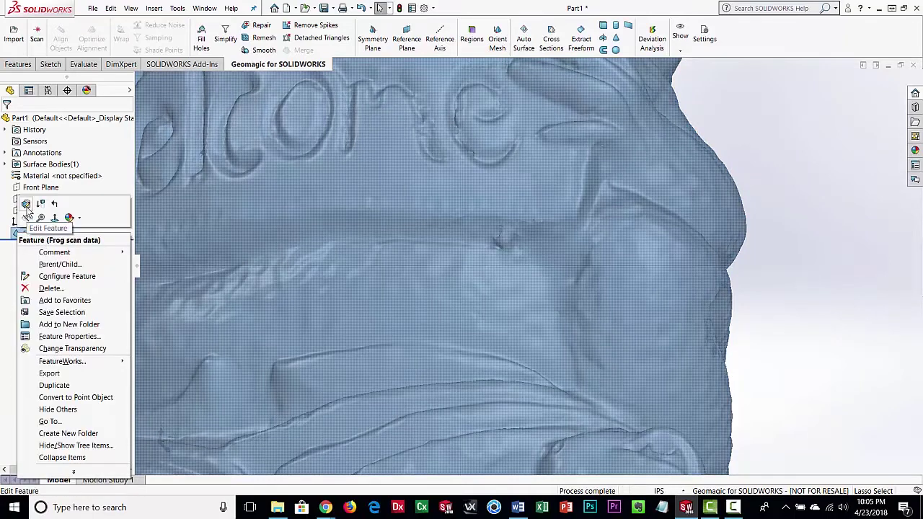
click(26, 204)
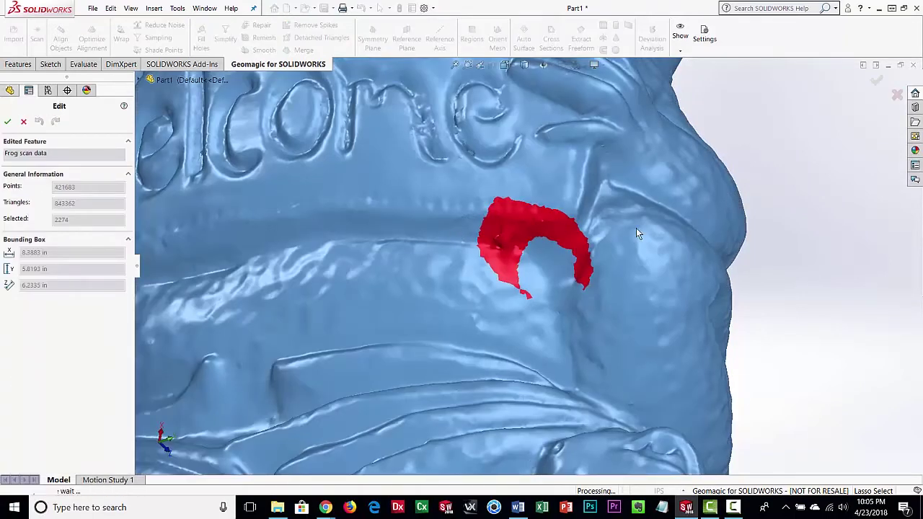
mouse_move(492, 213)
mouse_down()
mouse_move(484, 237)
mouse_move(514, 250)
mouse_move(522, 222)
mouse_move(493, 215)
mouse_up()
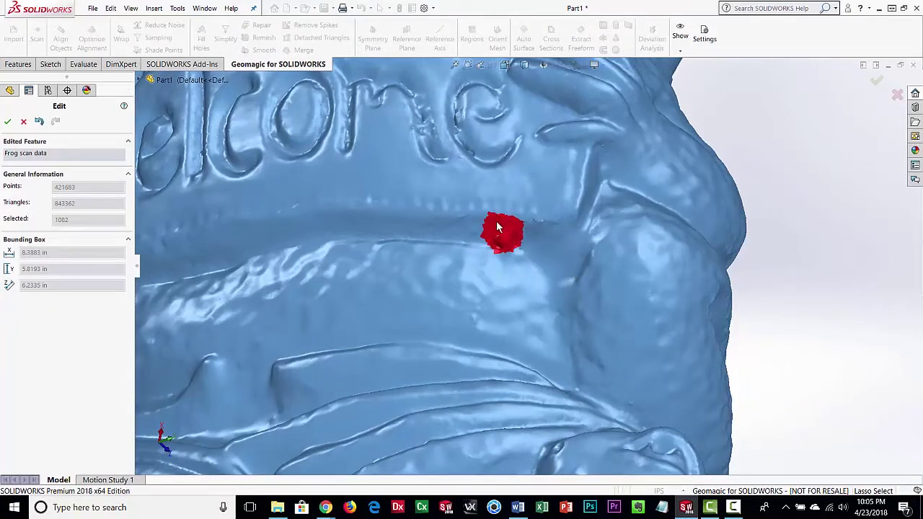
mouse_move(484, 235)
mouse_down()
mouse_move(517, 256)
mouse_move(532, 245)
mouse_up()
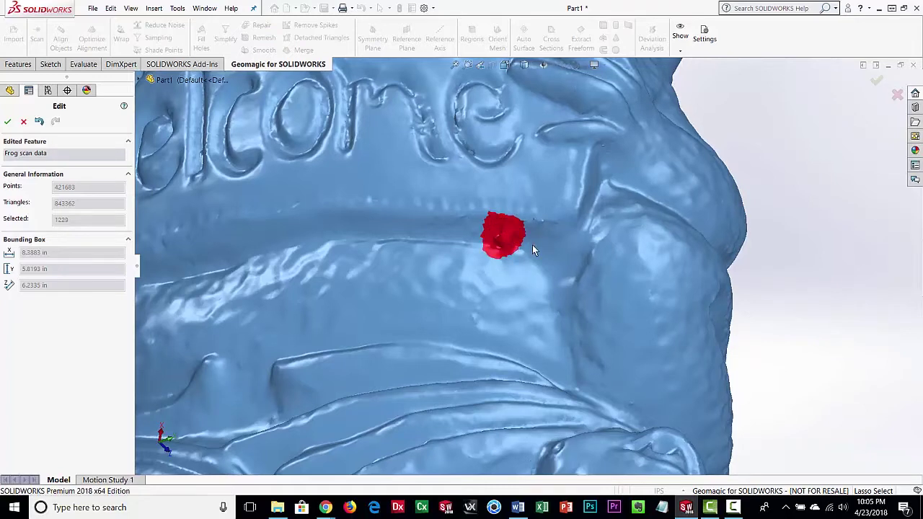
- Deselect the stray triangles on the frog's back, delete the rough patch beneath the sign, and accept the mesh edit
scroll(533, 245, down, 2)
scroll(533, 244, up, 5)
middle_drag(497, 249, 540, 264)
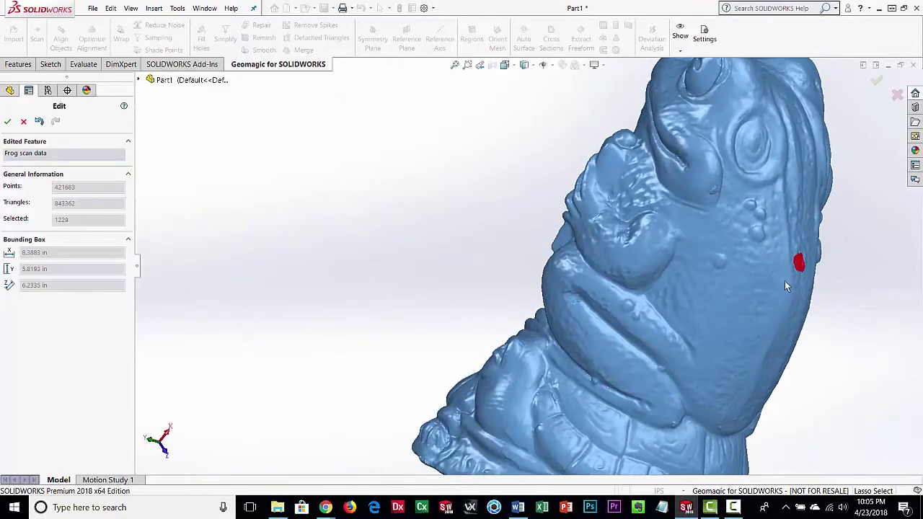
ctrl+drag(836, 270, 816, 252)
mouse_move(485, 309)
middle_down()
mouse_move(512, 305)
mouse_move(592, 342)
middle_up()
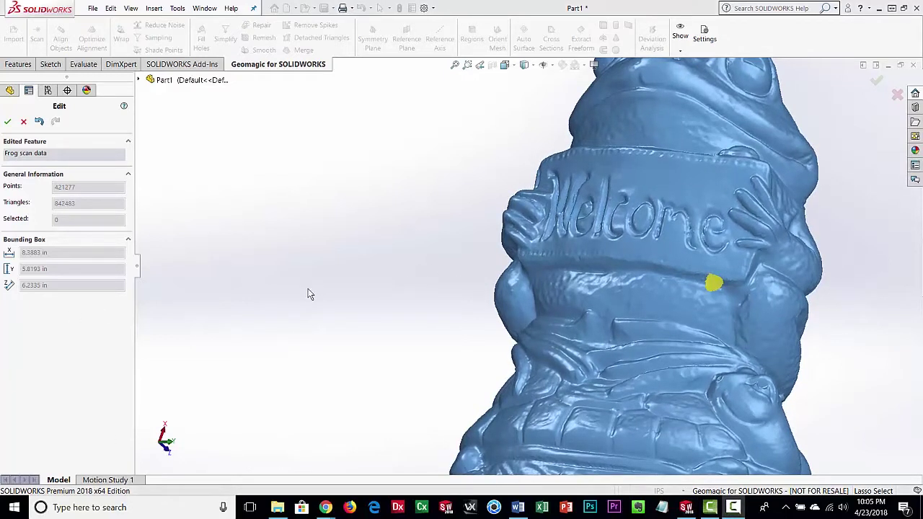
click(7, 121)
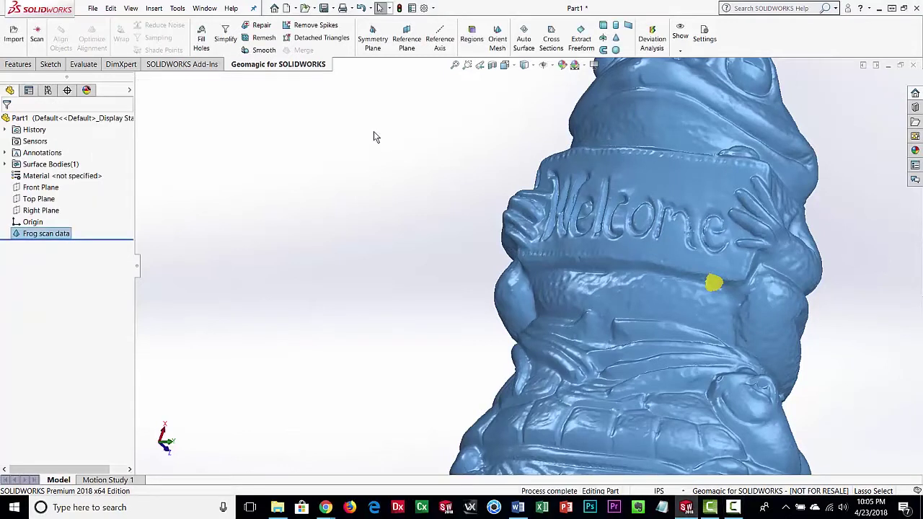
- Fill the new hole beneath the Welcome sign with Curvature Fill and accept it
click(201, 39)
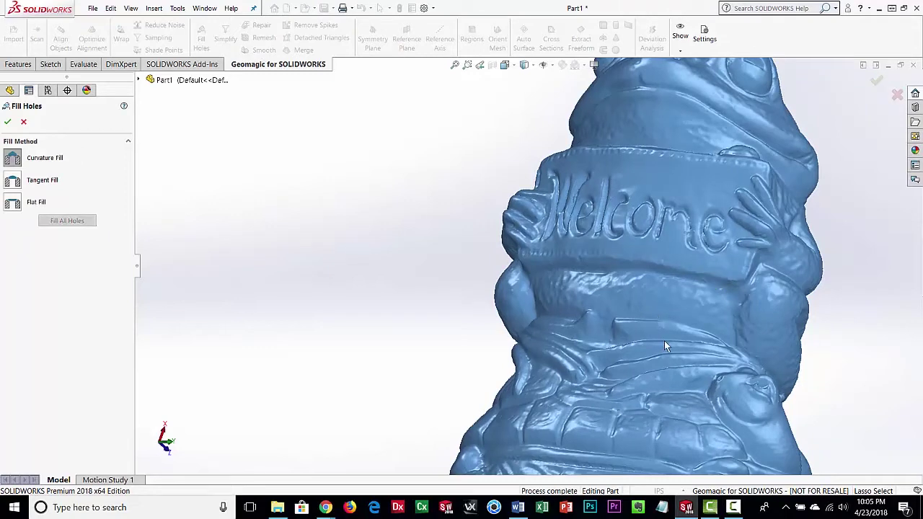
middle_drag(697, 284, 468, 316)
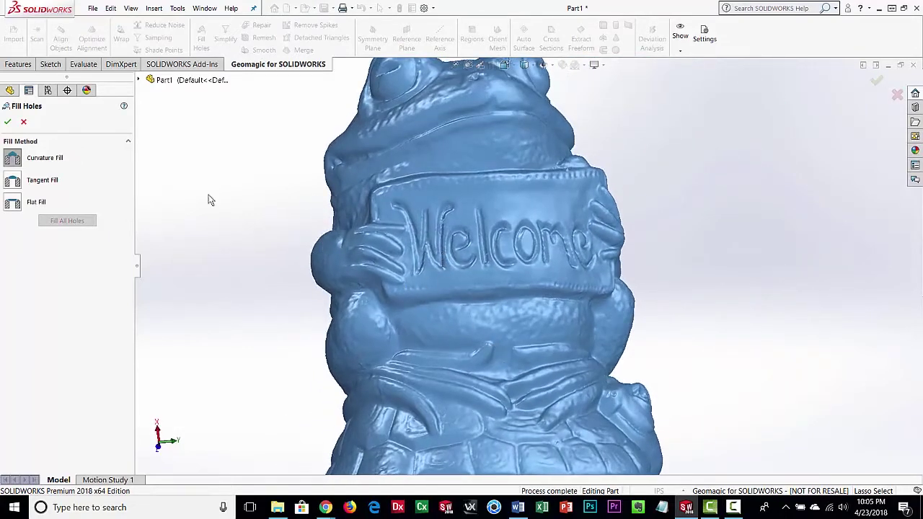
click(7, 123)
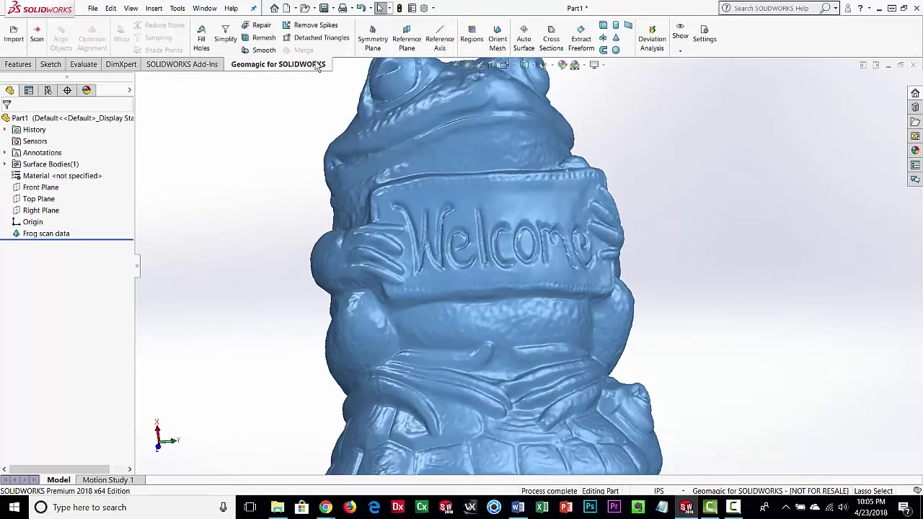
click(263, 51)
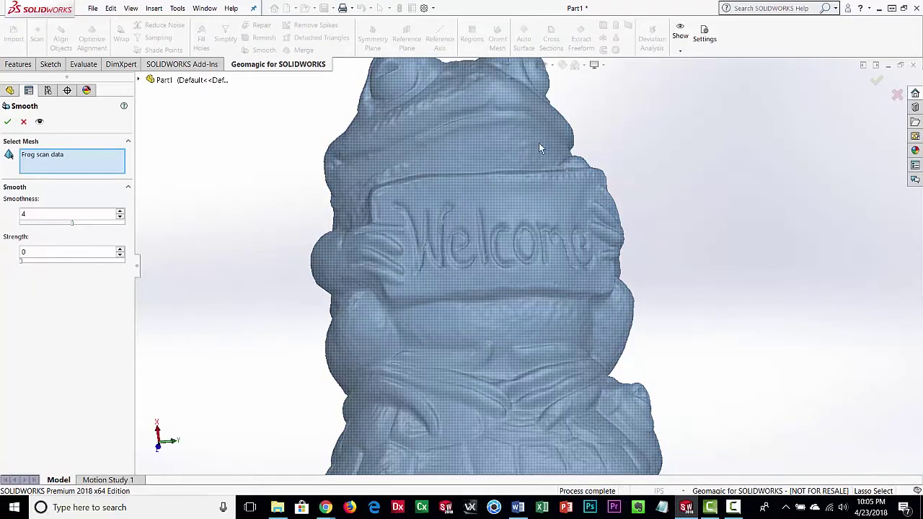
middle_drag(366, 271, 517, 305)
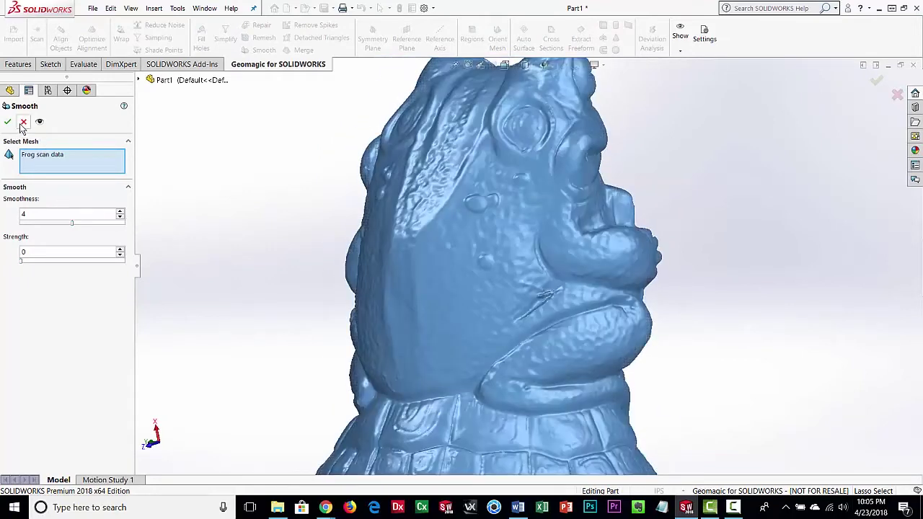
click(23, 123)
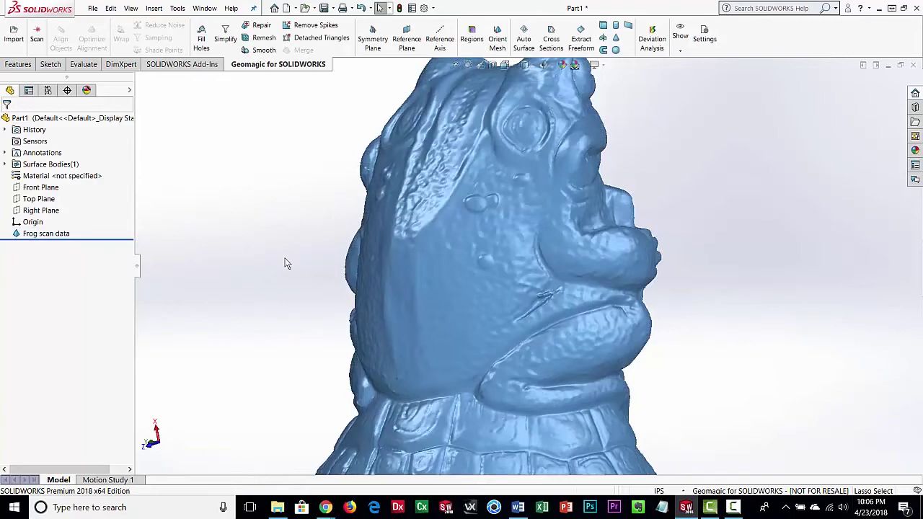
- Examine the cleaned frog mesh from all sides, including its back, front and flat base
middle_drag(285, 264, 474, 355)
middle_drag(385, 330, 455, 278)
ctrl+middle_drag(426, 330, 497, 242)
scroll(491, 251, down, 1)
scroll(490, 251, up, 4)
scroll(497, 242, up, 1)
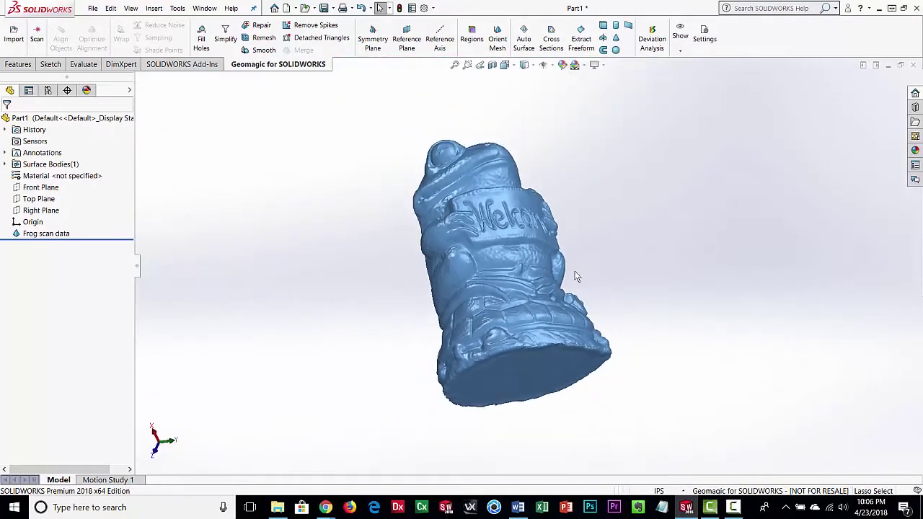
middle_drag(577, 277, 410, 254)
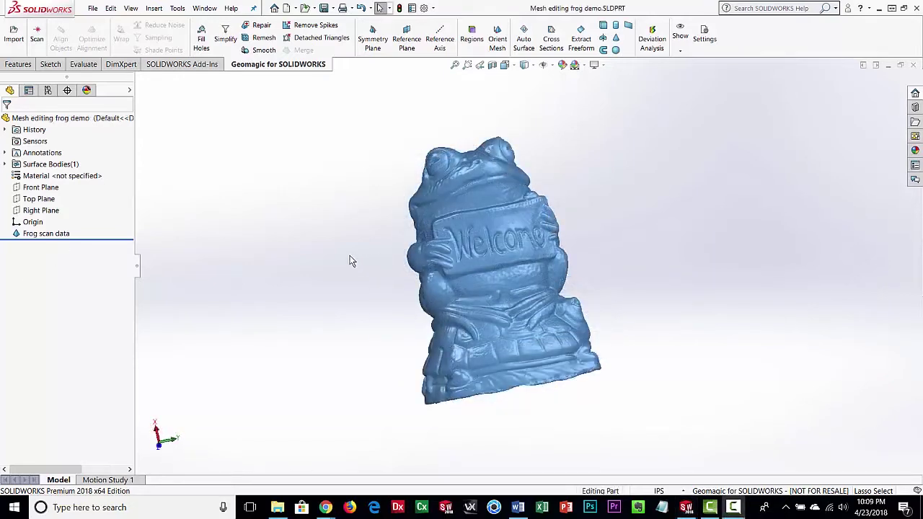
middle_drag(651, 230, 636, 246)
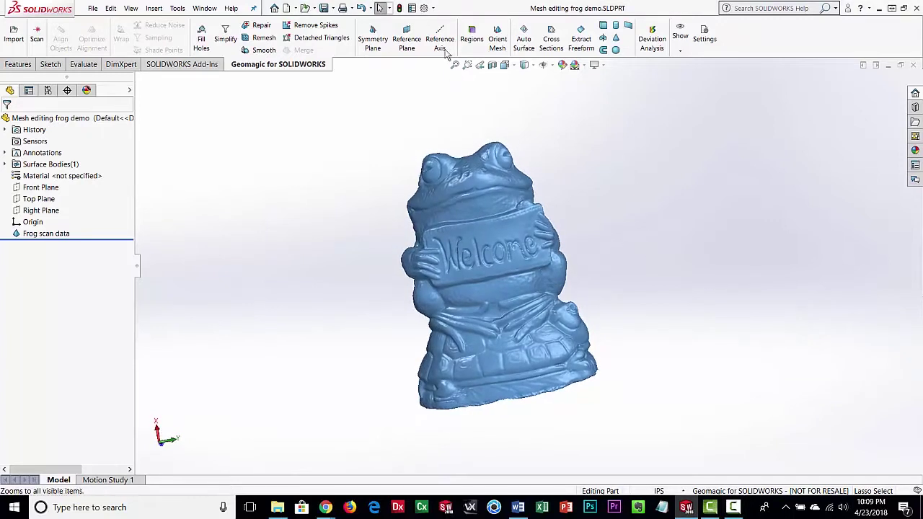
- Begin a reference plane on the mesh and lasso the triangles across the flat underside of the base
click(407, 43)
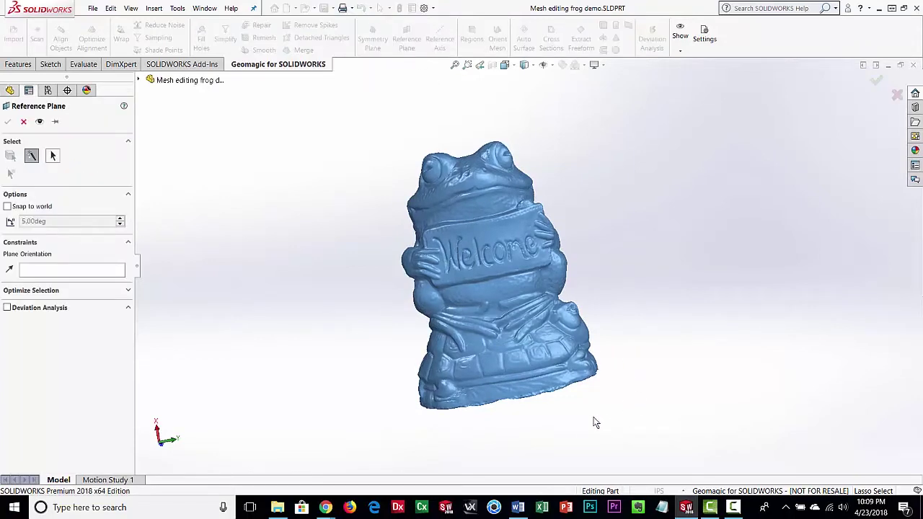
middle_drag(595, 422, 562, 207)
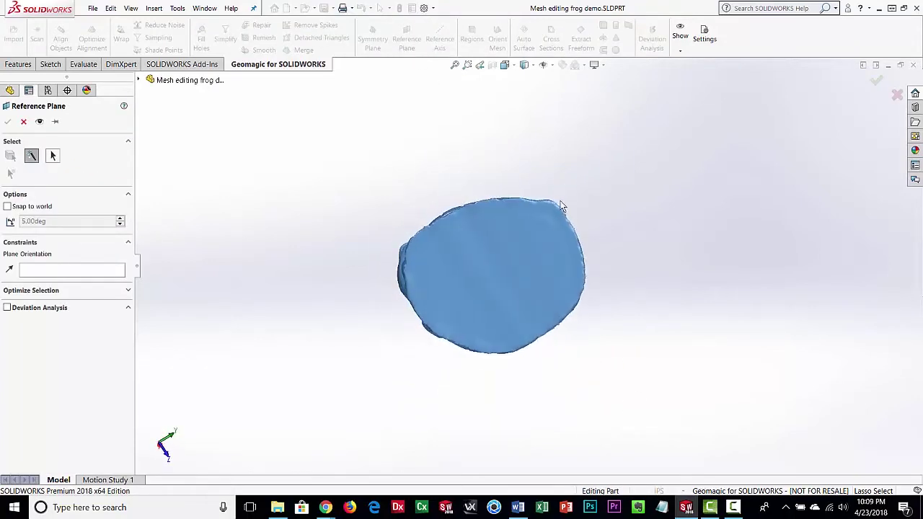
scroll(524, 241, down, 3)
right_click(300, 139)
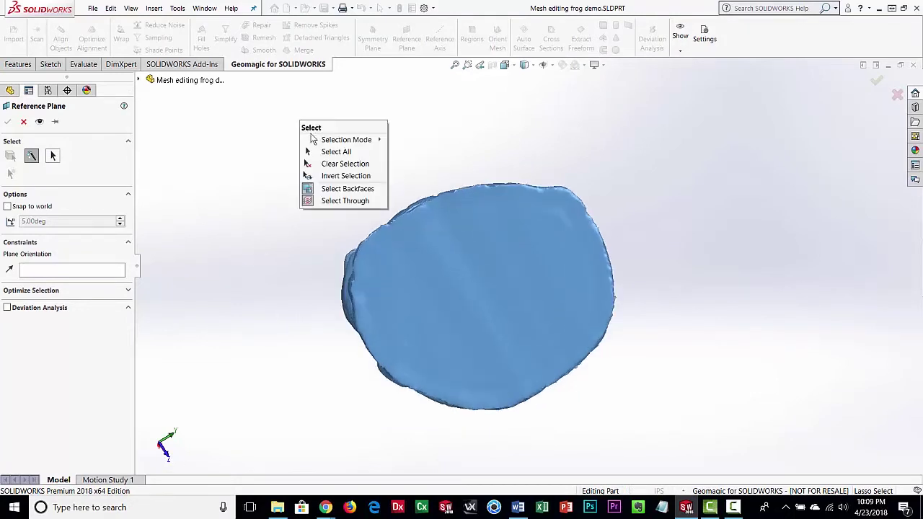
mouse_move(324, 144)
click(464, 172)
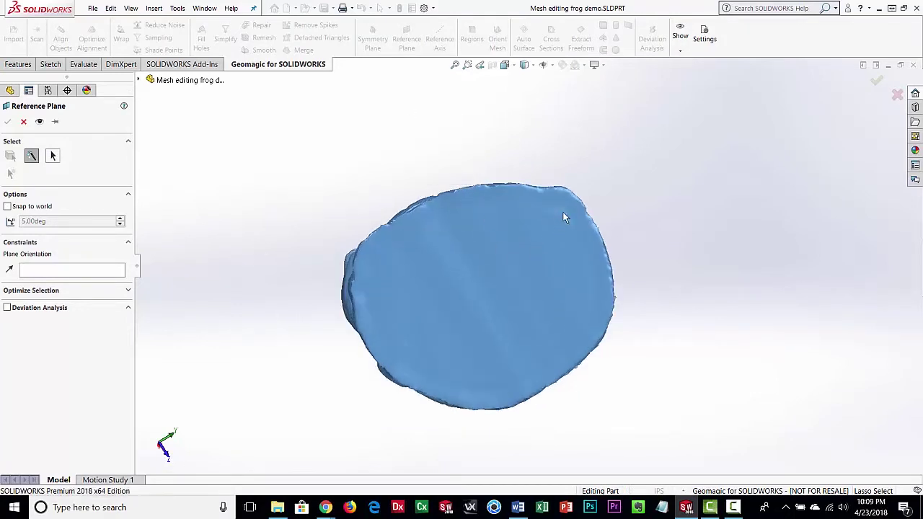
click(53, 155)
mouse_move(567, 200)
mouse_down()
mouse_move(471, 202)
mouse_move(419, 216)
mouse_move(385, 236)
mouse_move(364, 308)
mouse_move(416, 379)
mouse_move(489, 402)
mouse_move(560, 368)
mouse_move(583, 343)
mouse_move(604, 301)
mouse_move(599, 246)
mouse_up()
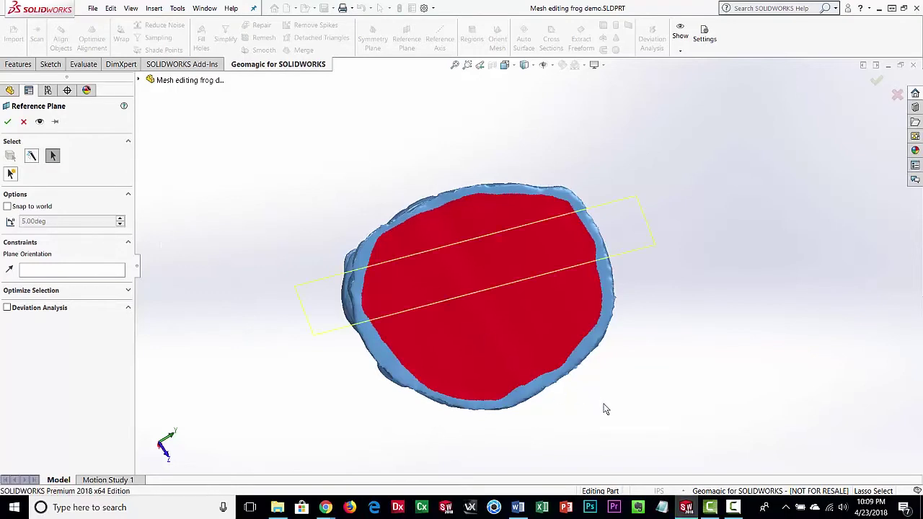
- Deselect the triangles picked through the frog's body and sides, then create the reference plane from the base triangles
mouse_move(603, 408)
middle_down()
mouse_move(610, 247)
mouse_move(580, 220)
mouse_move(581, 195)
mouse_move(598, 175)
mouse_move(535, 220)
mouse_move(600, 227)
middle_up()
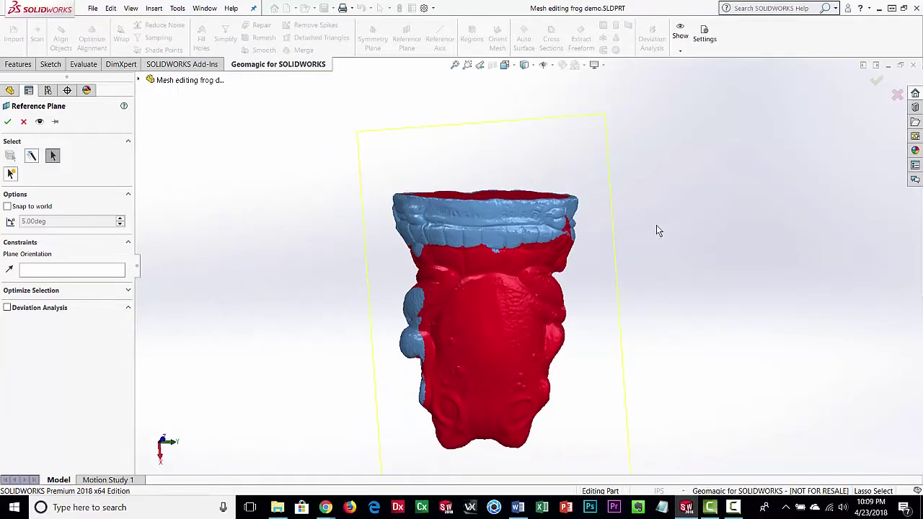
mouse_move(655, 225)
mouse_down()
mouse_move(487, 217)
mouse_move(360, 269)
mouse_move(426, 468)
mouse_move(631, 453)
mouse_move(670, 426)
mouse_up()
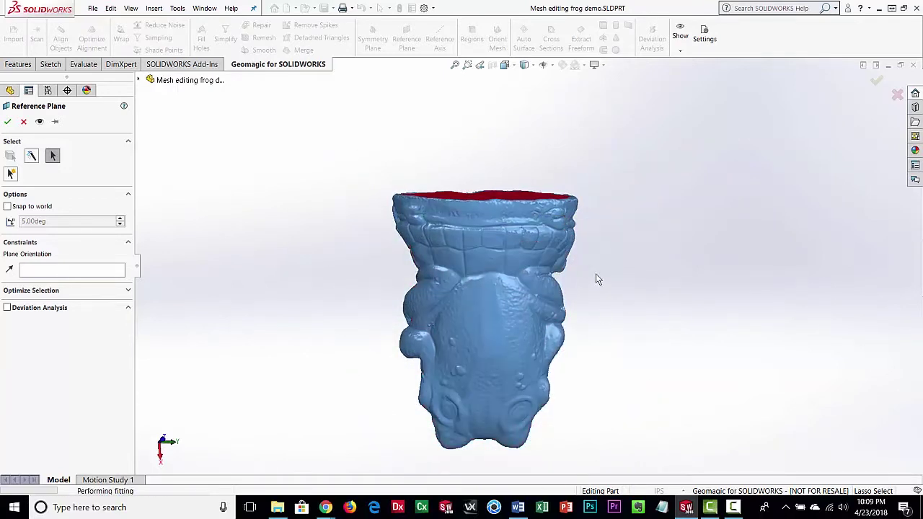
middle_drag(576, 250, 510, 256)
mouse_move(598, 189)
mouse_down()
mouse_move(478, 205)
mouse_move(417, 273)
mouse_move(587, 293)
mouse_up()
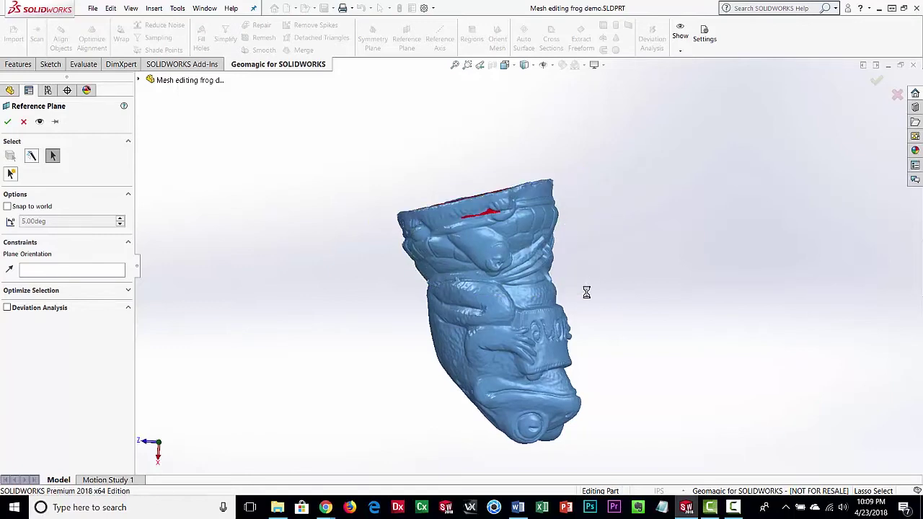
mouse_move(588, 293)
middle_down()
mouse_move(586, 226)
mouse_move(546, 318)
middle_up()
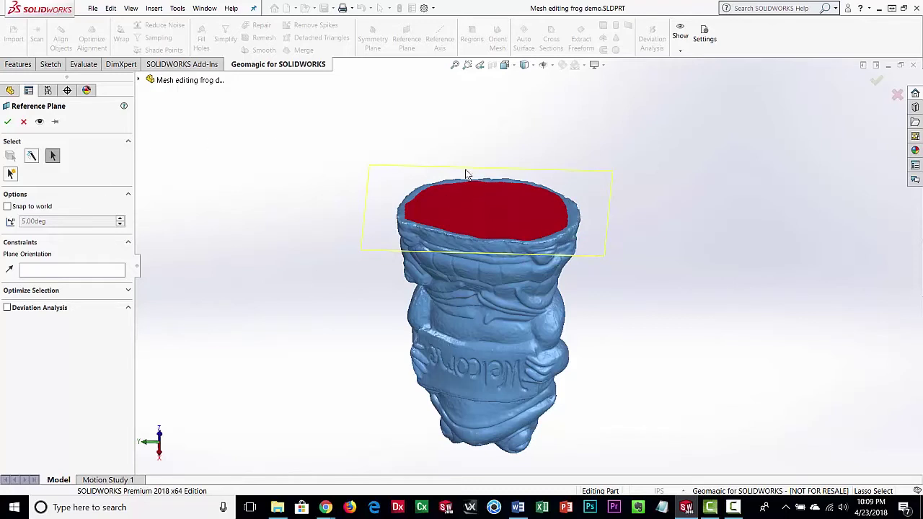
click(8, 121)
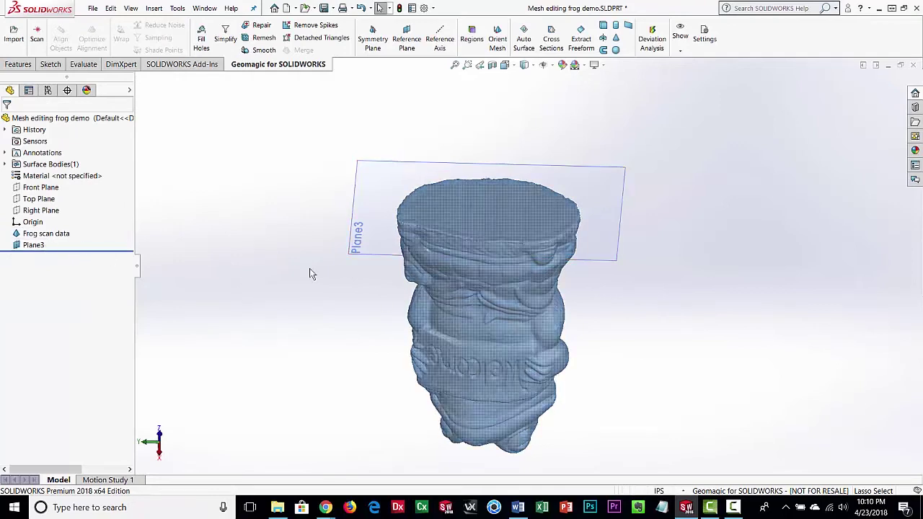
- Show the Top Plane to compare its position with the frog and the new base plane
middle_drag(539, 393, 531, 143)
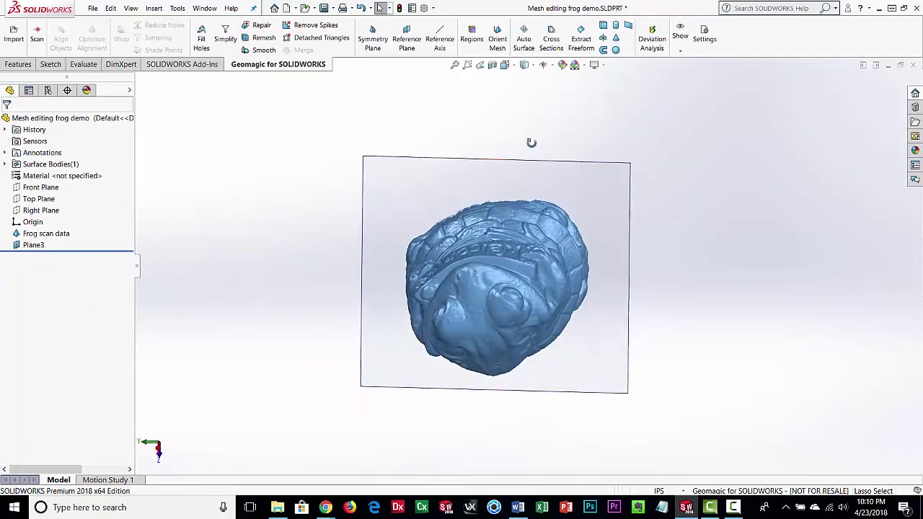
middle_drag(492, 407, 484, 258)
middle_drag(366, 292, 567, 334)
ctrl+middle_drag(501, 383, 514, 307)
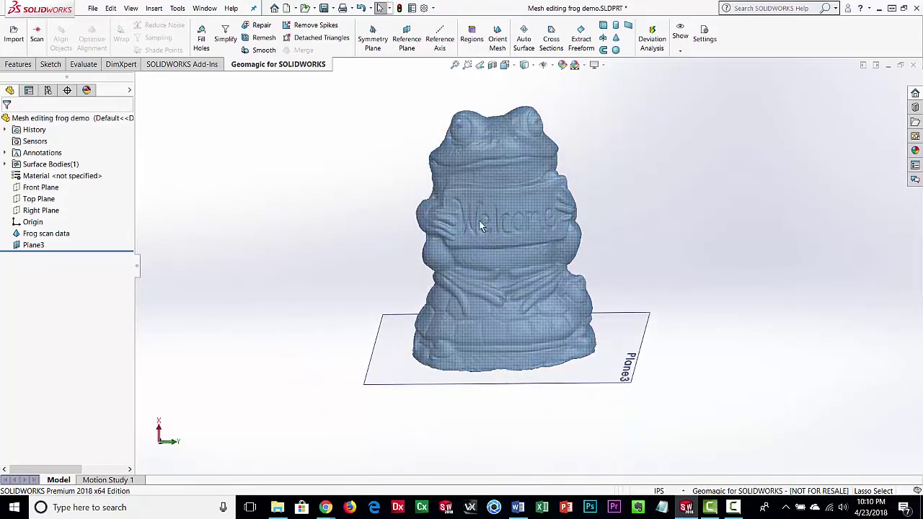
middle_drag(449, 193, 486, 147)
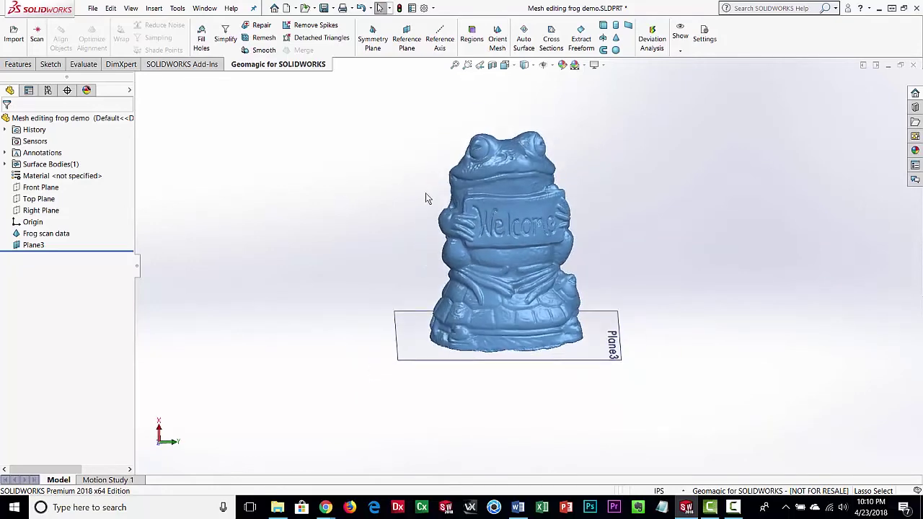
click(24, 201)
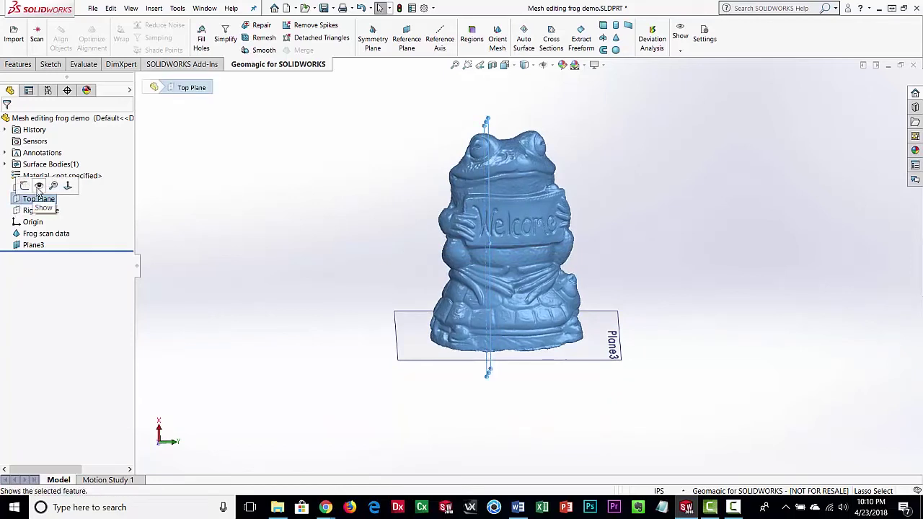
click(39, 186)
click(325, 217)
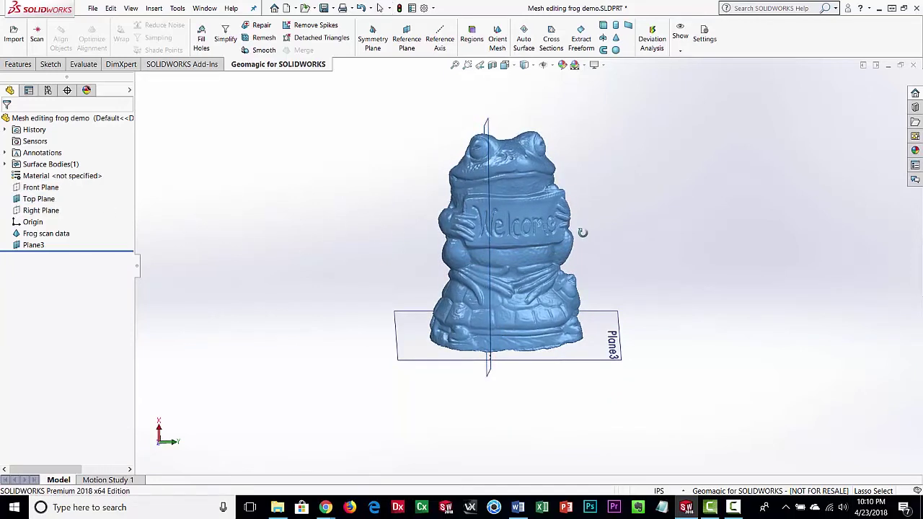
middle_drag(583, 232, 589, 254)
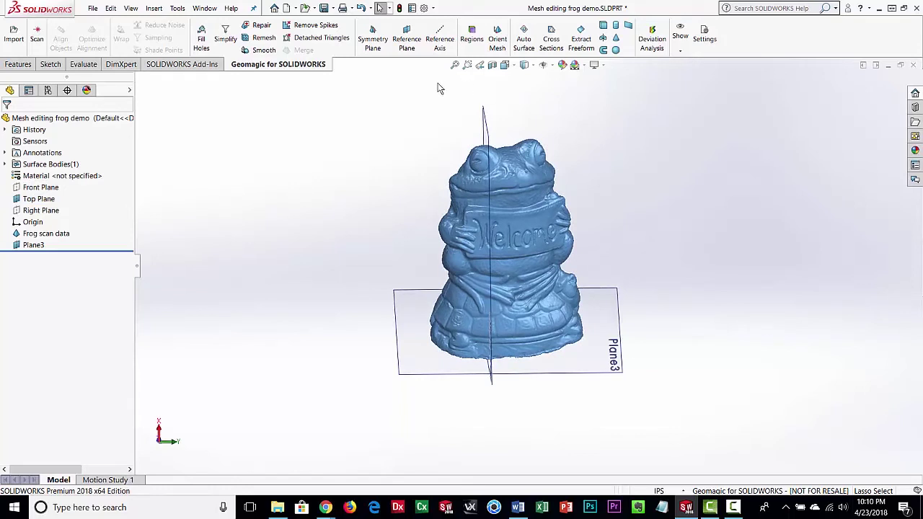
- Create a symmetry plane for the frog mesh, using the Top Plane as its starting plane
click(372, 41)
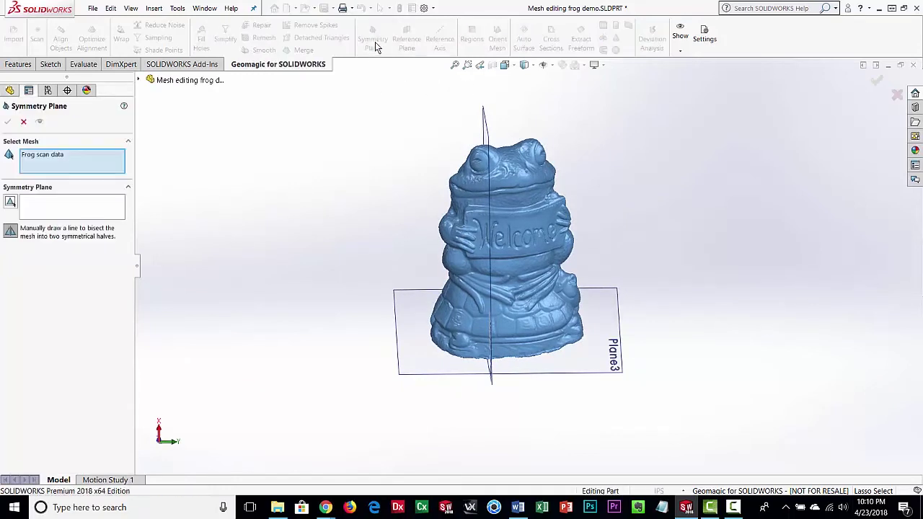
click(51, 207)
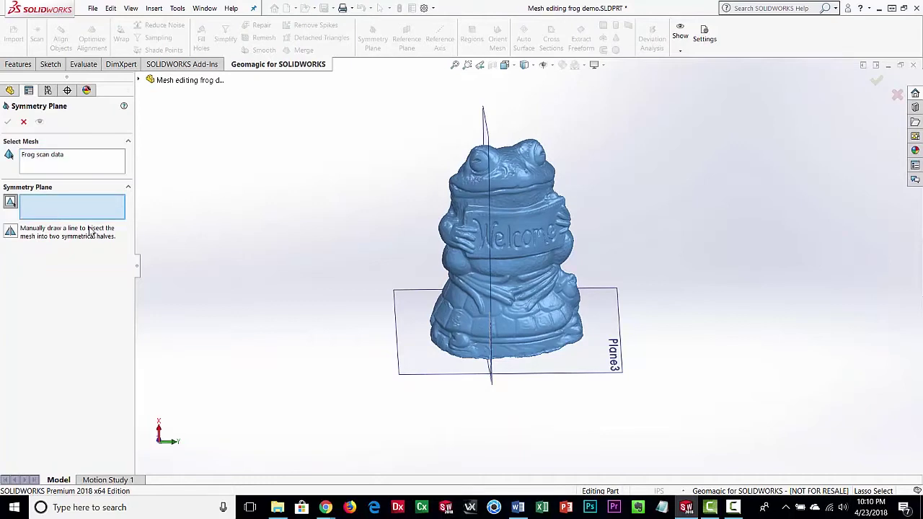
click(489, 129)
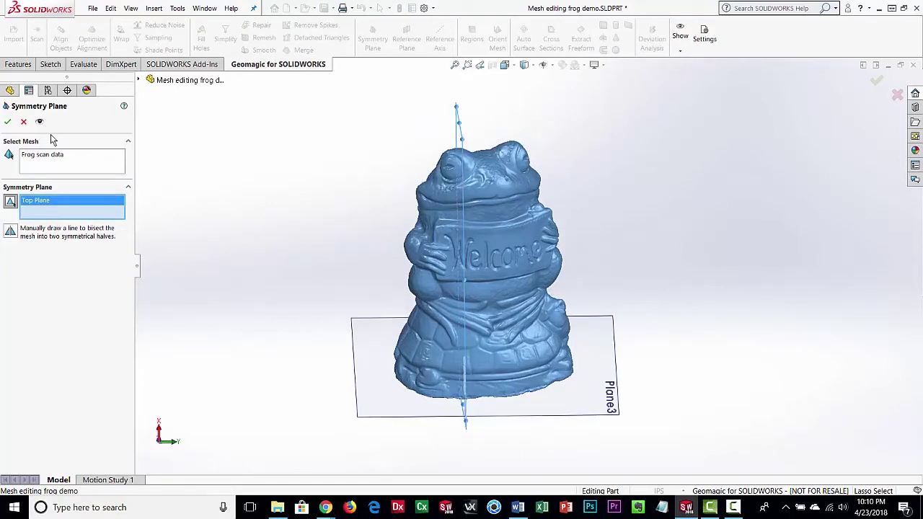
click(8, 123)
middle_drag(629, 300, 610, 301)
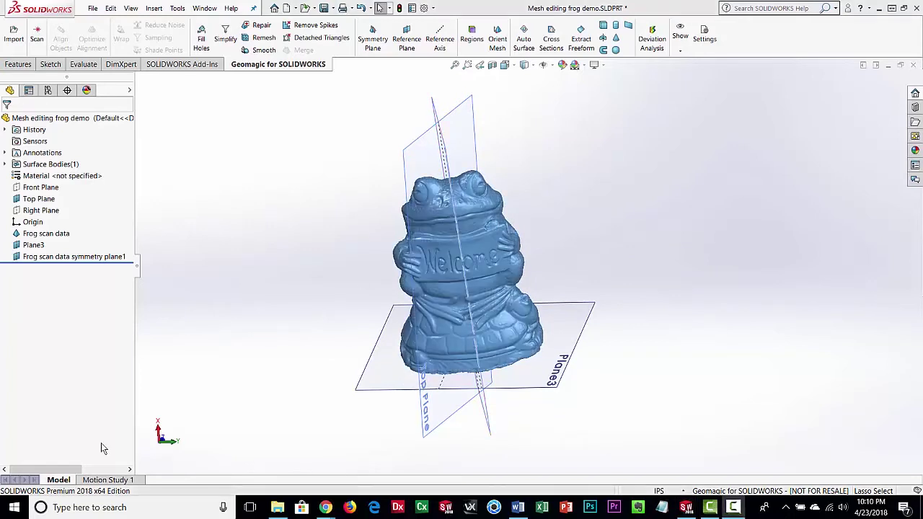
- Hide the Top Plane and inspect the new symmetry plane against the frog and base plane
click(38, 198)
click(40, 184)
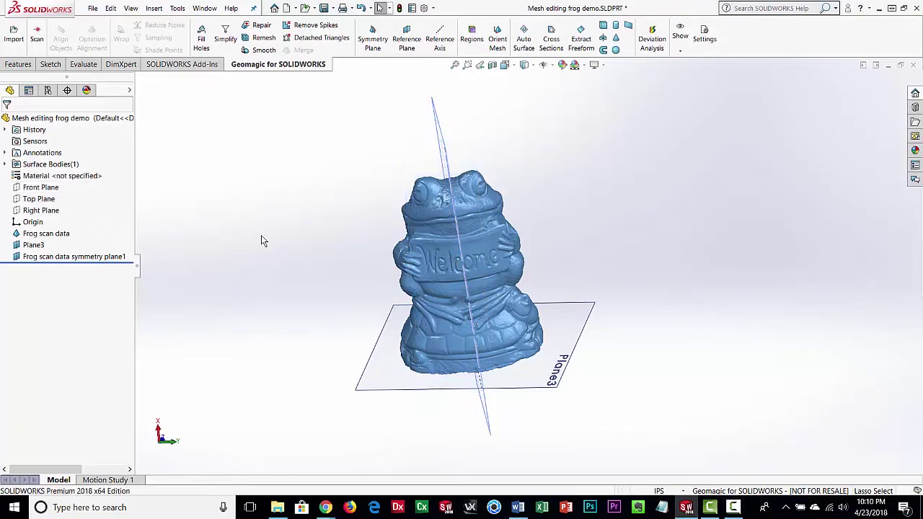
mouse_move(285, 299)
middle_down()
mouse_move(307, 290)
mouse_move(297, 289)
middle_up()
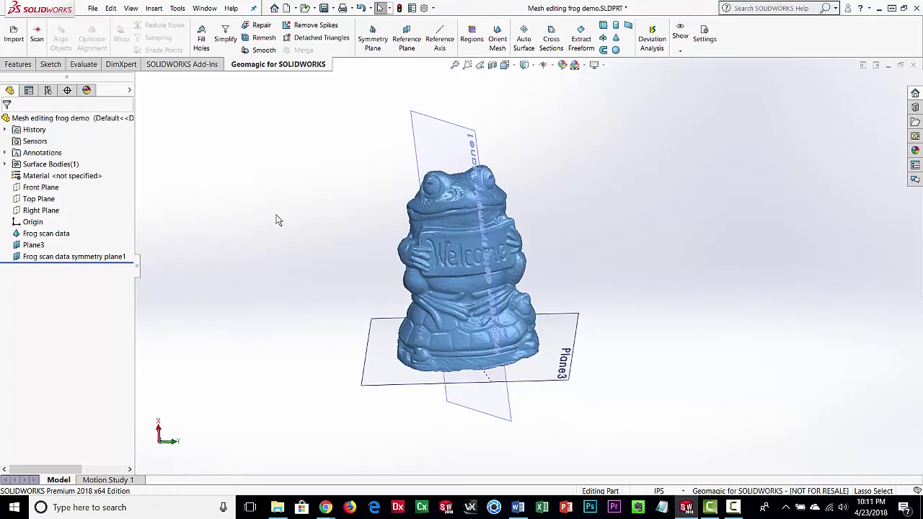
mouse_move(295, 256)
middle_down()
mouse_move(287, 212)
mouse_move(296, 264)
middle_up()
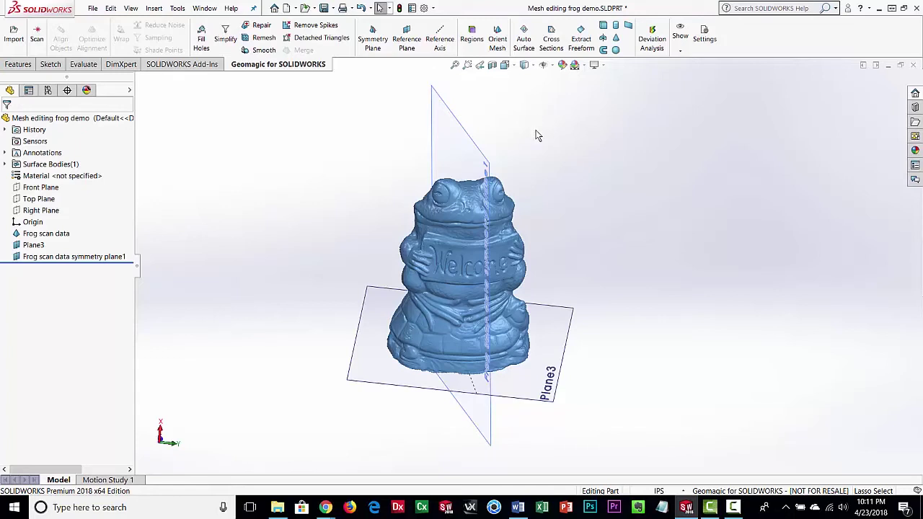
- Orient the frog mesh to the World Coordinate System using existing planes, the base plane for the Z axis and the symmetry plane for the X axis
click(498, 42)
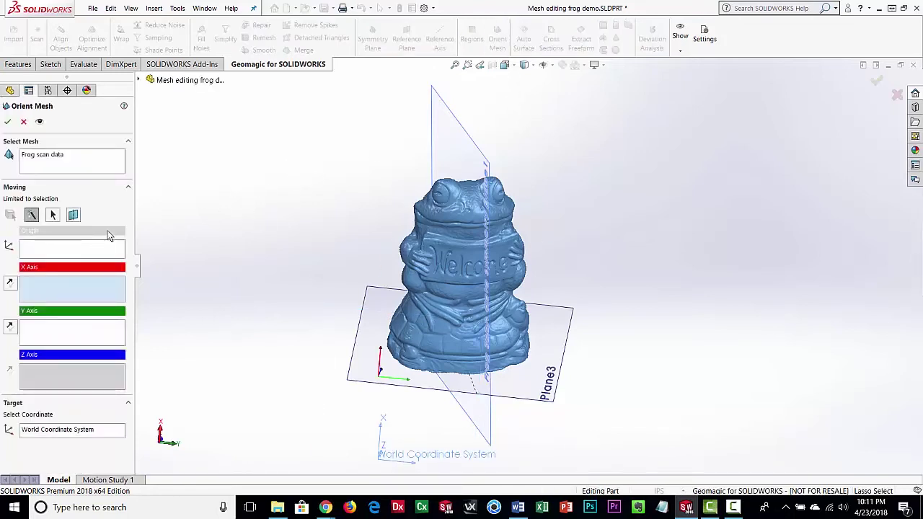
click(73, 214)
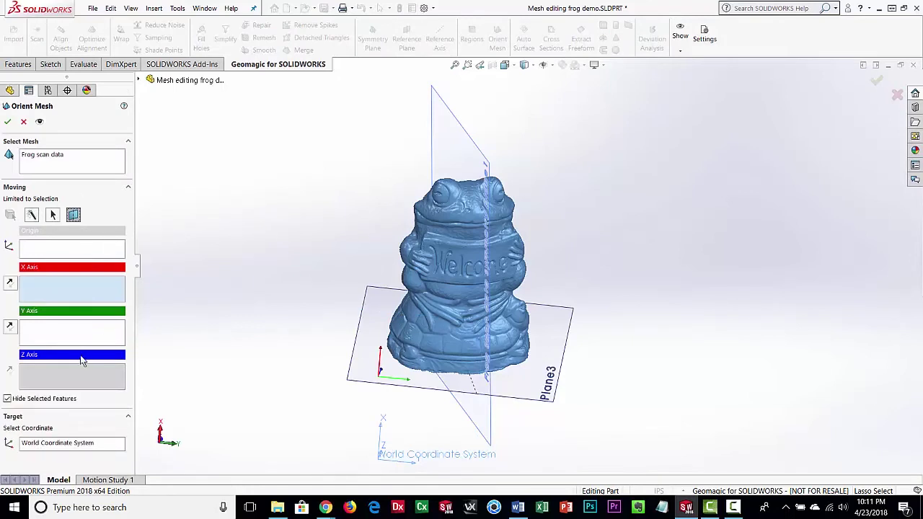
click(52, 377)
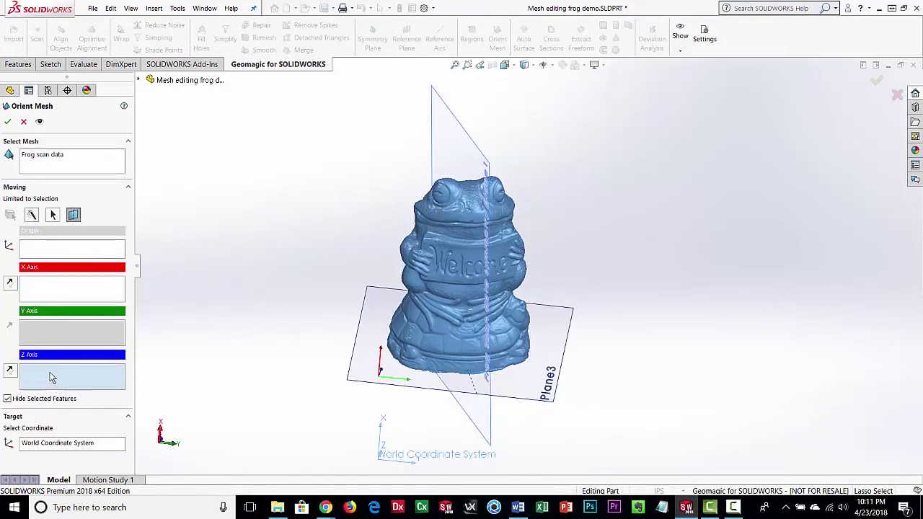
click(378, 322)
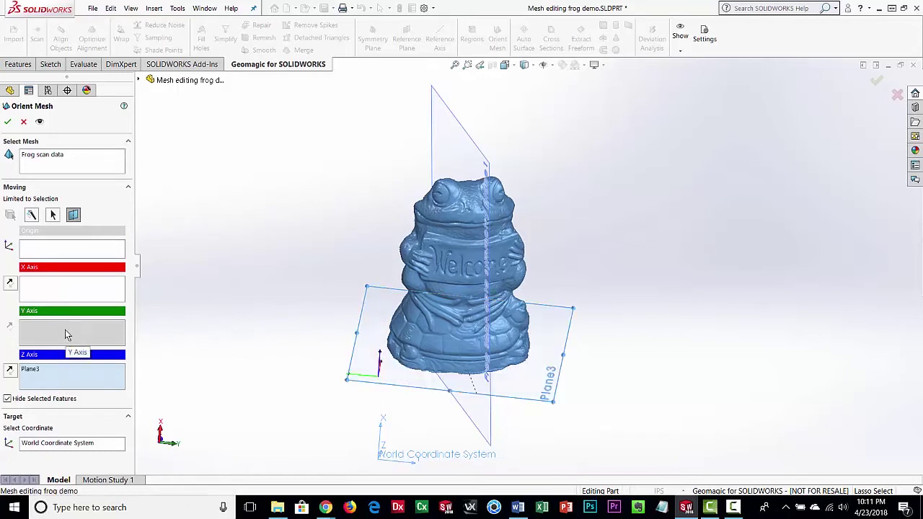
click(63, 289)
click(460, 154)
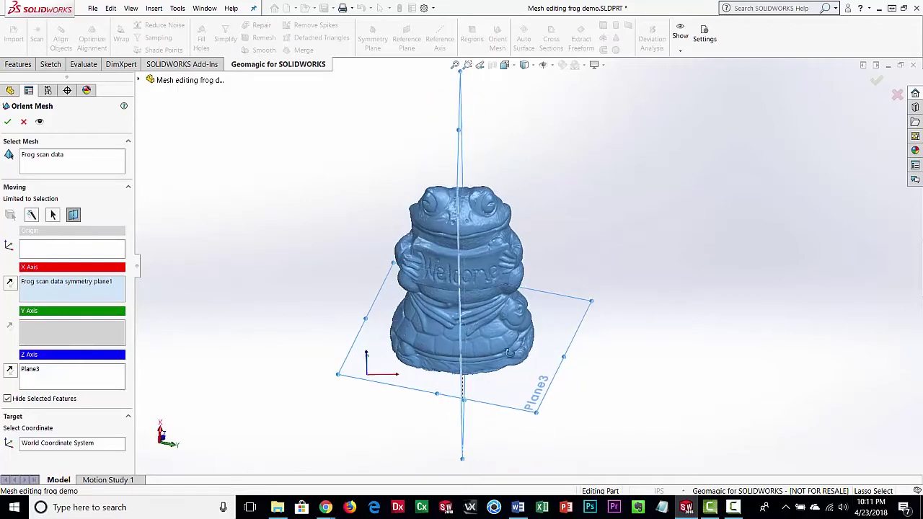
mouse_move(509, 331)
middle_down()
mouse_move(513, 323)
mouse_move(510, 337)
middle_up()
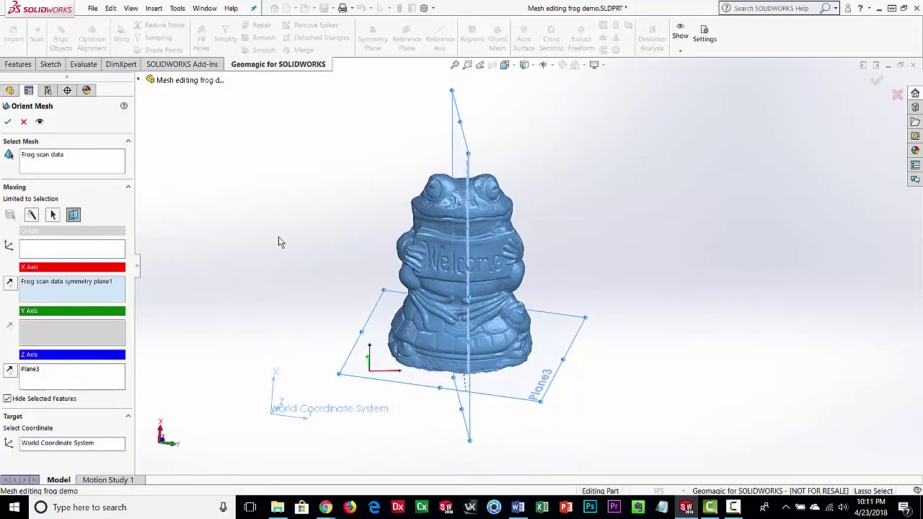
click(8, 124)
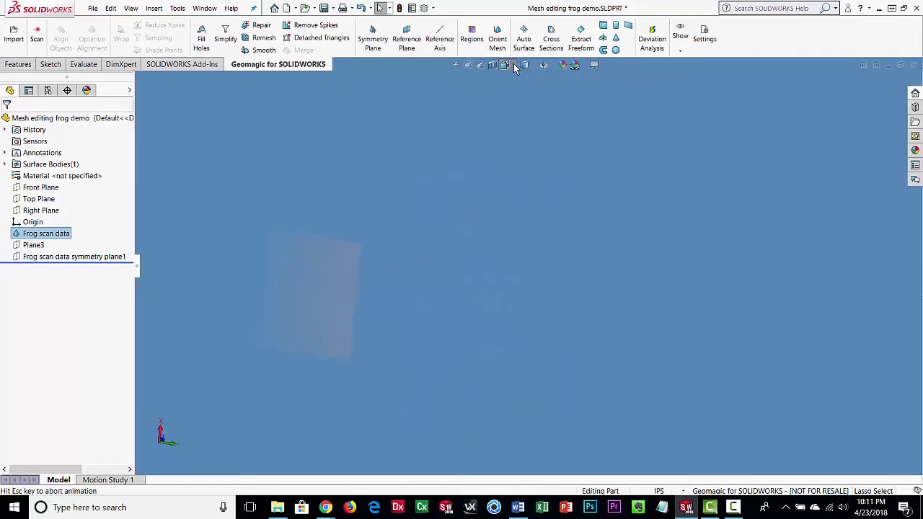
- Check the frog mesh's new orientation in the Bottom and Right standard views and from the front
click(514, 65)
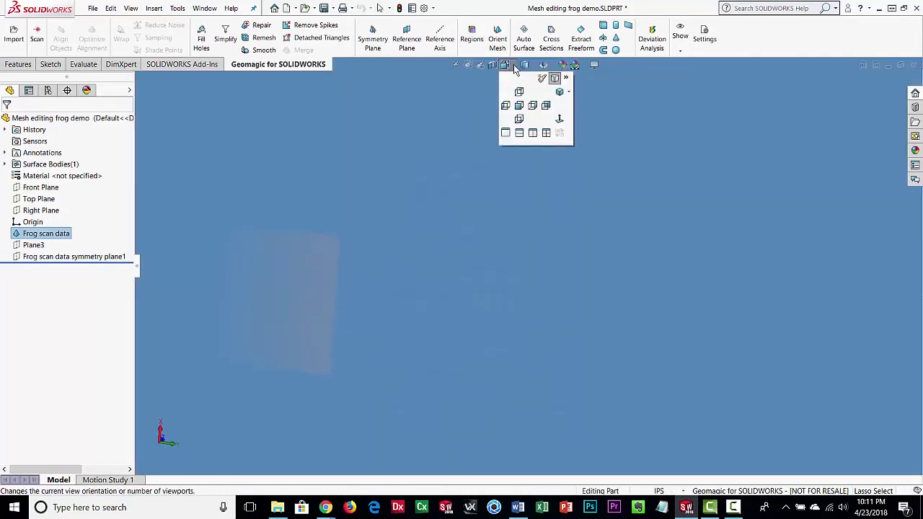
click(518, 119)
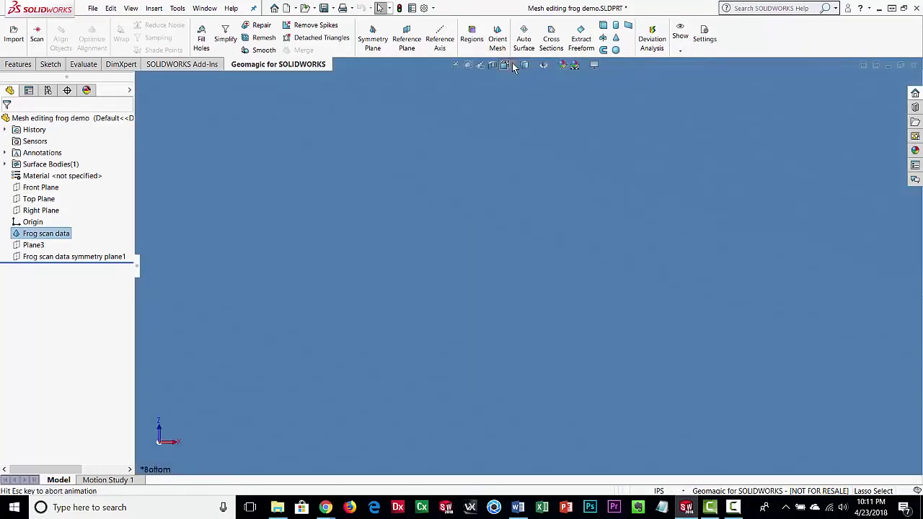
click(513, 65)
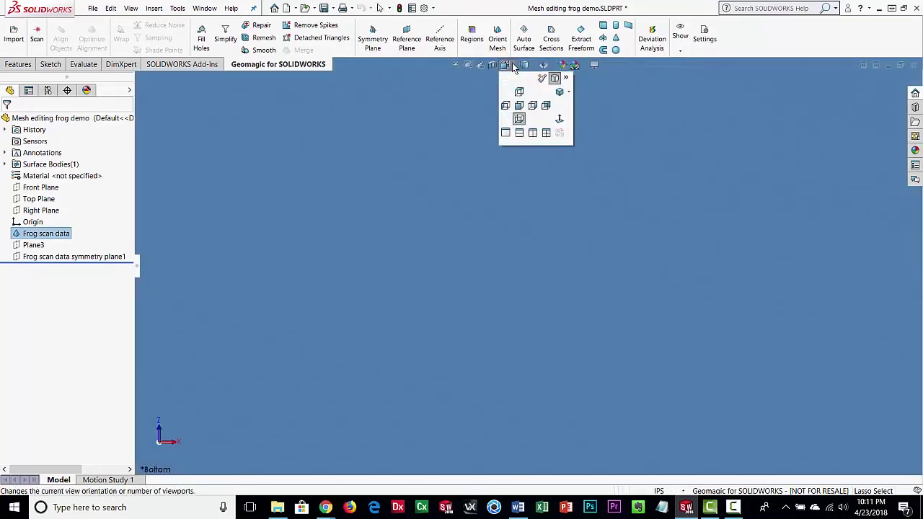
click(533, 106)
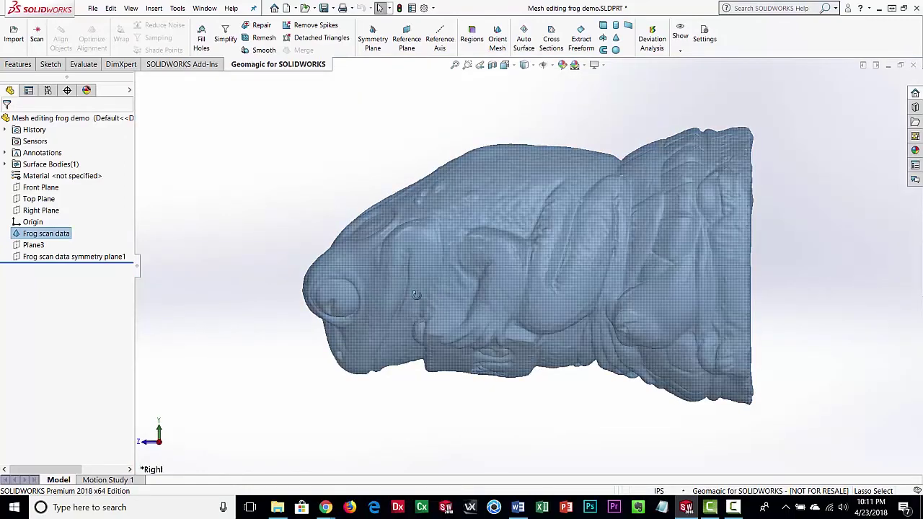
middle_drag(416, 295, 491, 253)
scroll(525, 271, up, 4)
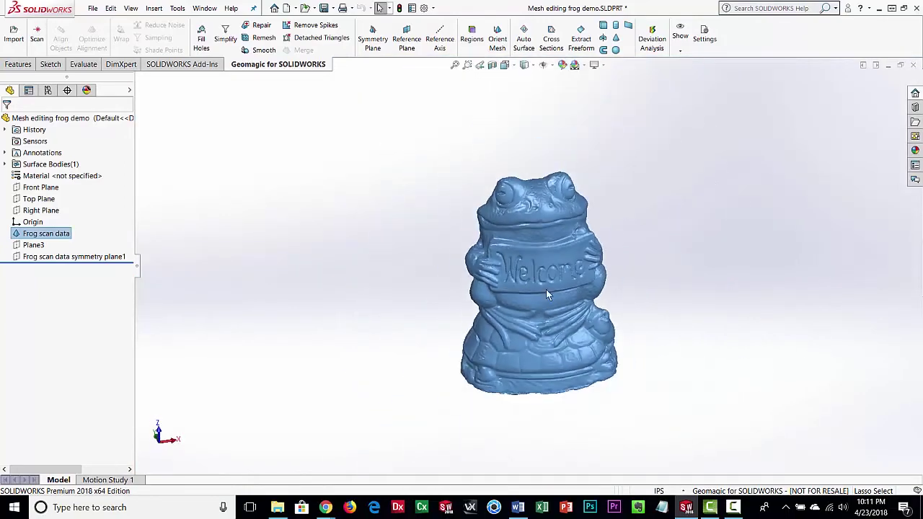
scroll(546, 294, down, 2)
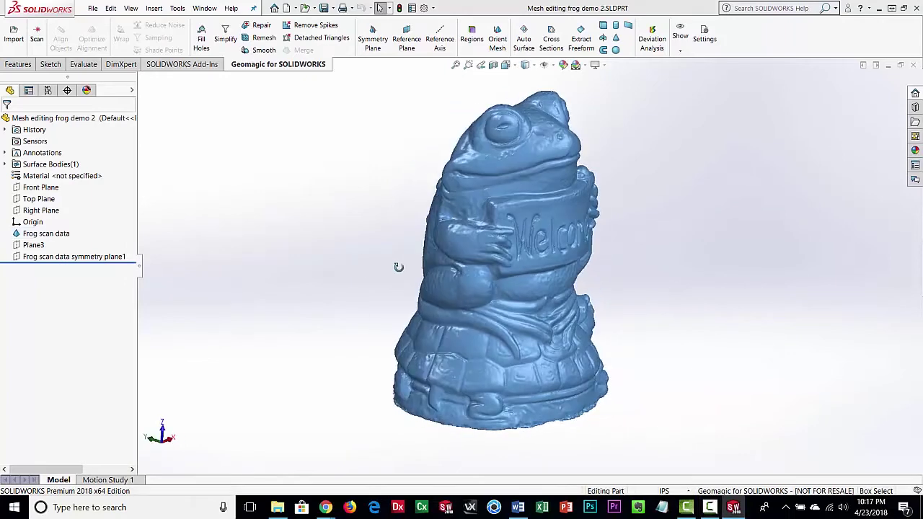
mouse_move(398, 267)
middle_down()
mouse_move(447, 275)
mouse_move(376, 264)
mouse_move(582, 302)
mouse_move(485, 287)
mouse_move(500, 289)
mouse_move(512, 246)
mouse_move(528, 316)
middle_up()
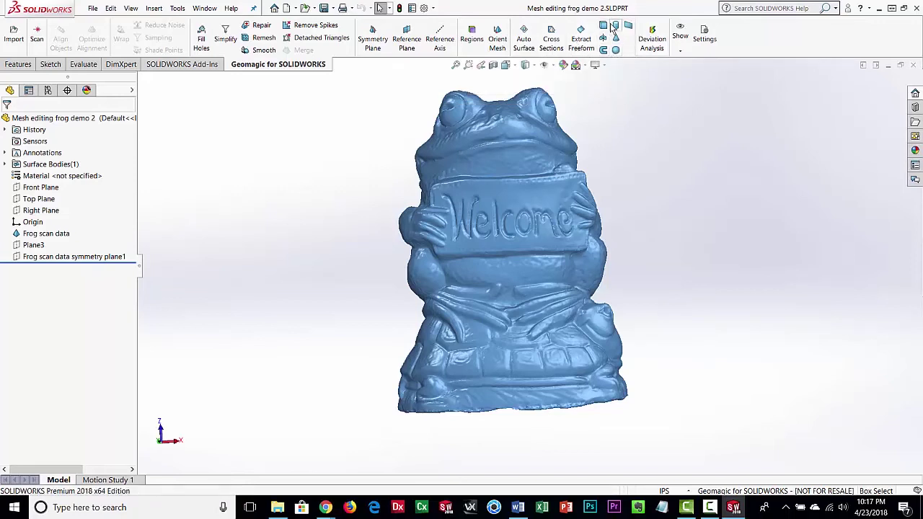
click(611, 48)
mouse_move(426, 272)
middle_down()
mouse_move(641, 274)
mouse_move(490, 288)
mouse_move(637, 263)
mouse_move(532, 334)
mouse_move(670, 272)
middle_up()
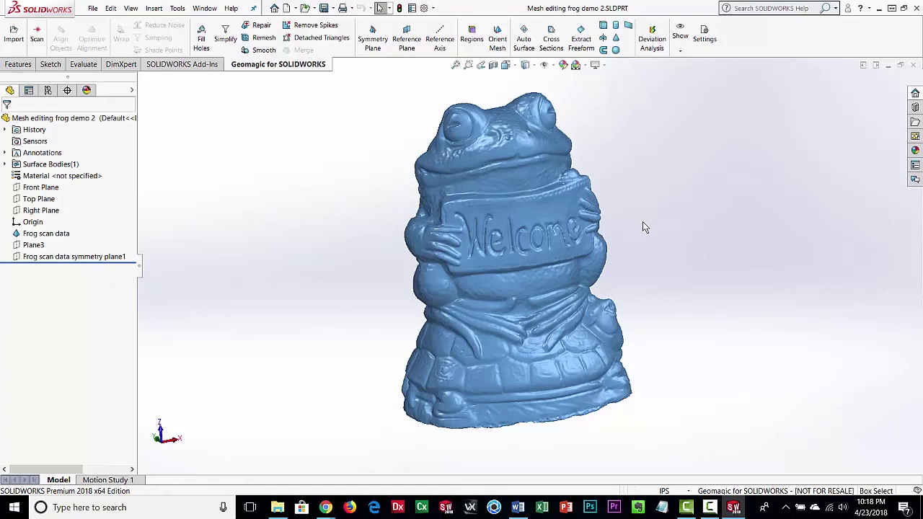
middle_drag(495, 276, 440, 303)
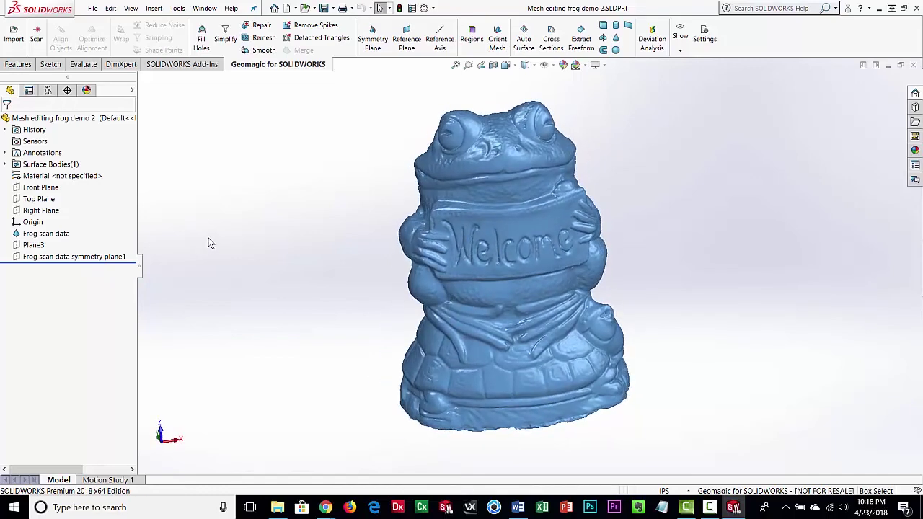